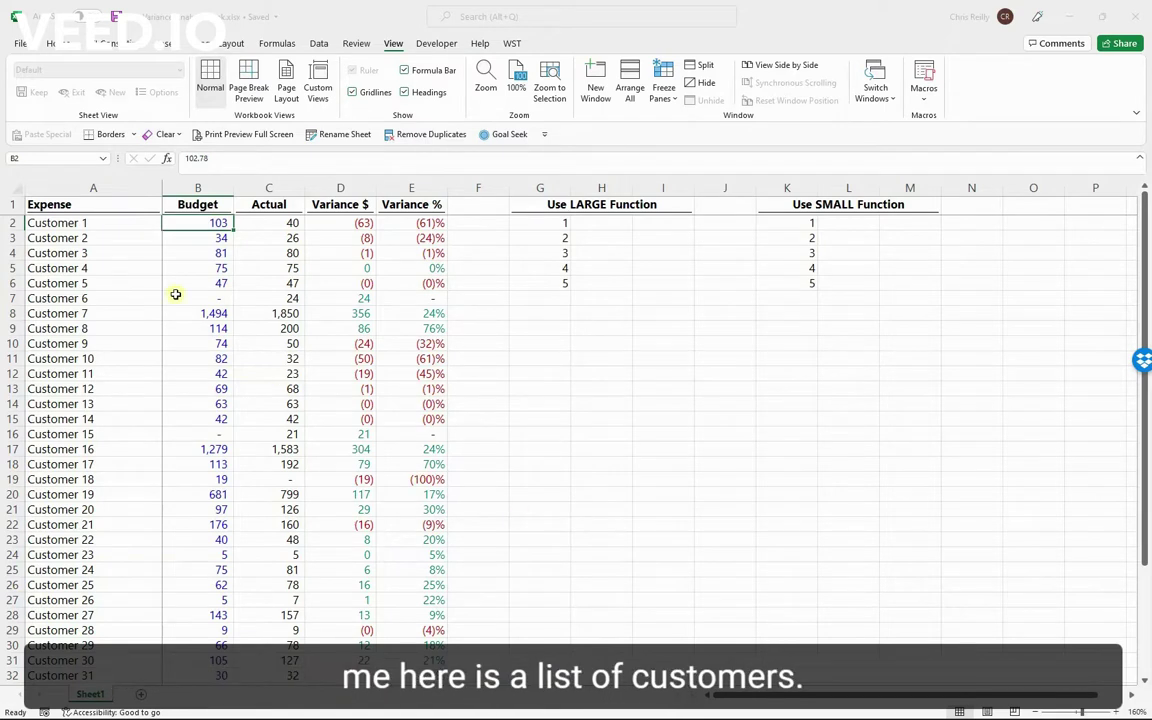
- Review the customer list with its Budget, Actual, Variance $ and Variance % columns and the LARGE and SMALL ranking sections
scroll(101, 237, down, 7)
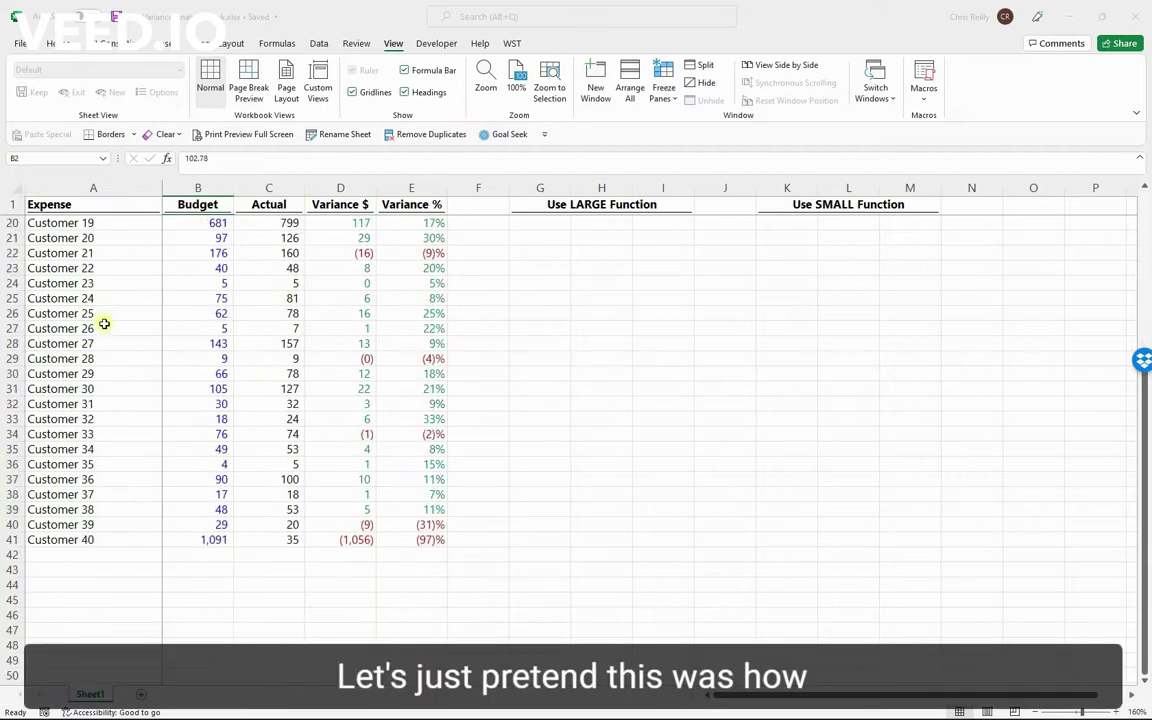
scroll(108, 341, down, 1)
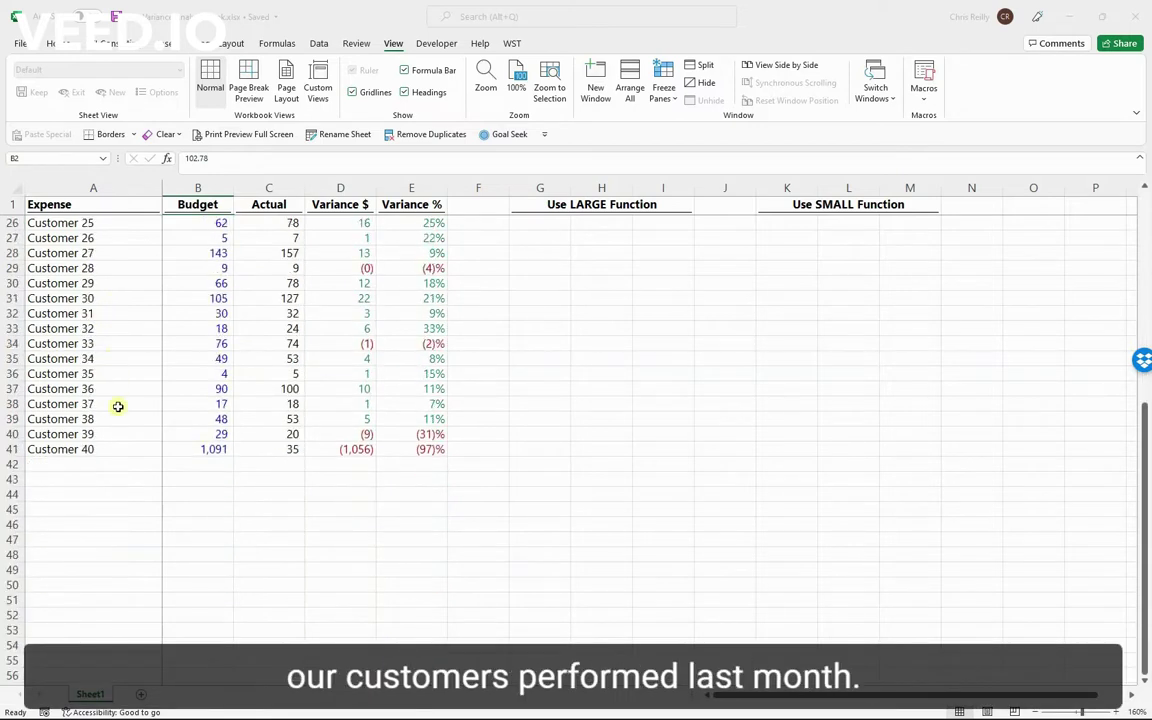
scroll(120, 425, up, 1)
scroll(134, 473, up, 7)
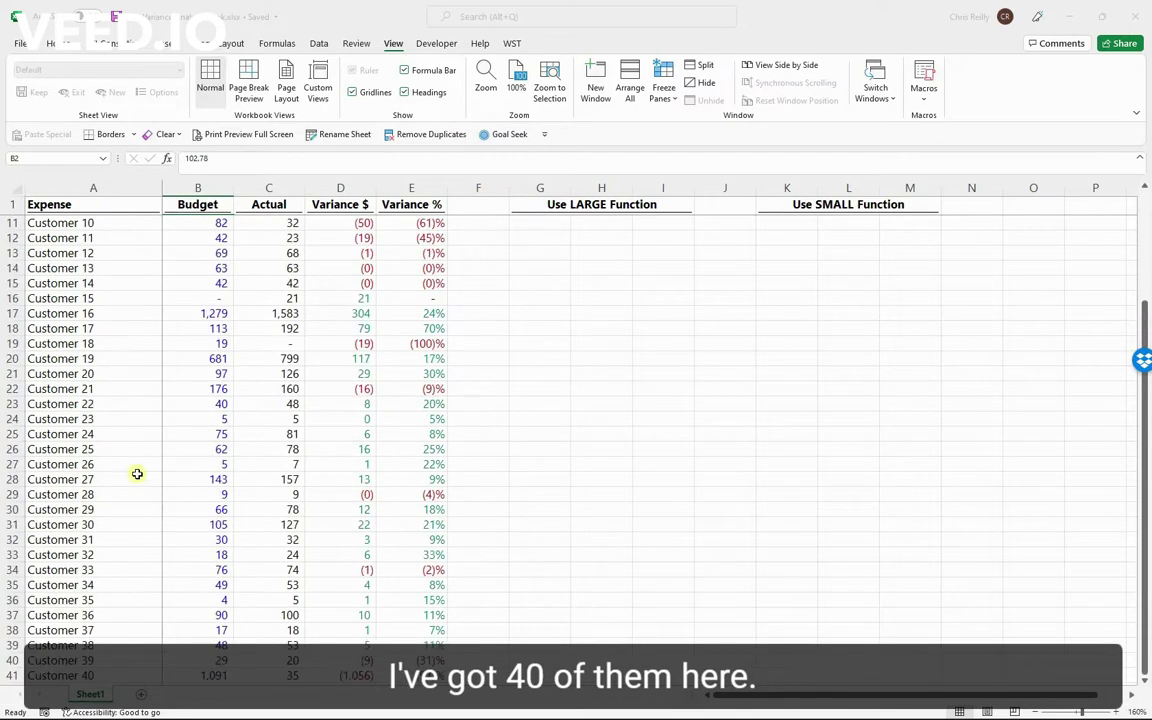
click(213, 186)
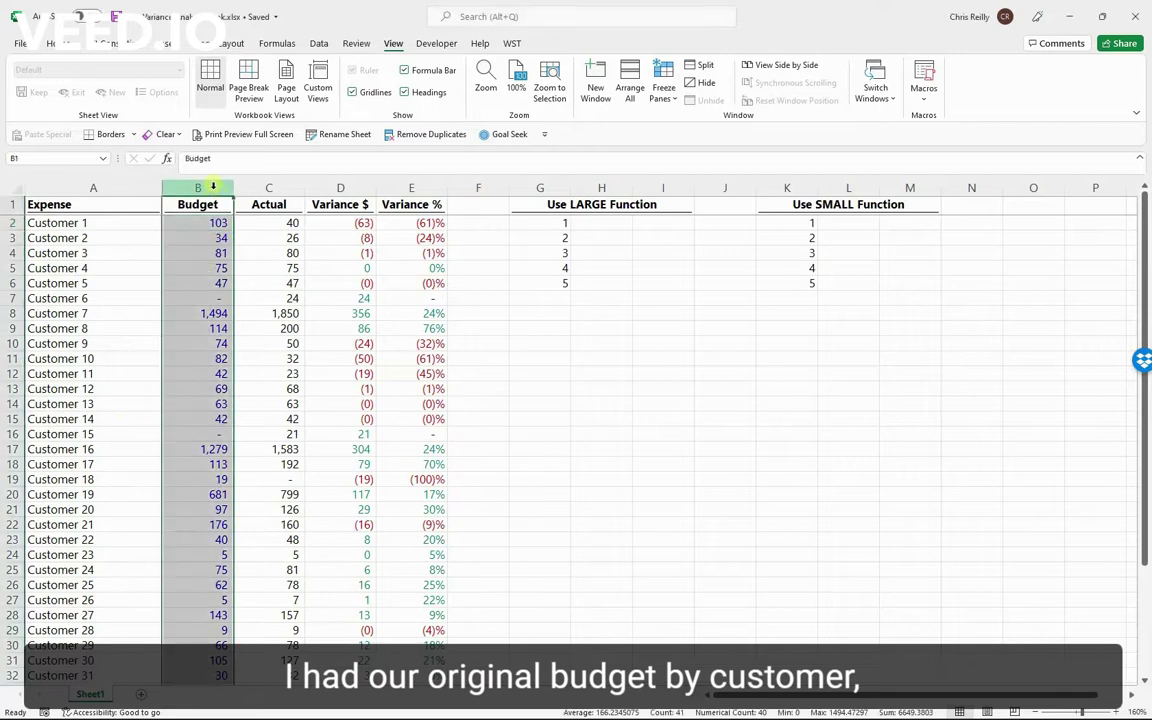
click(282, 186)
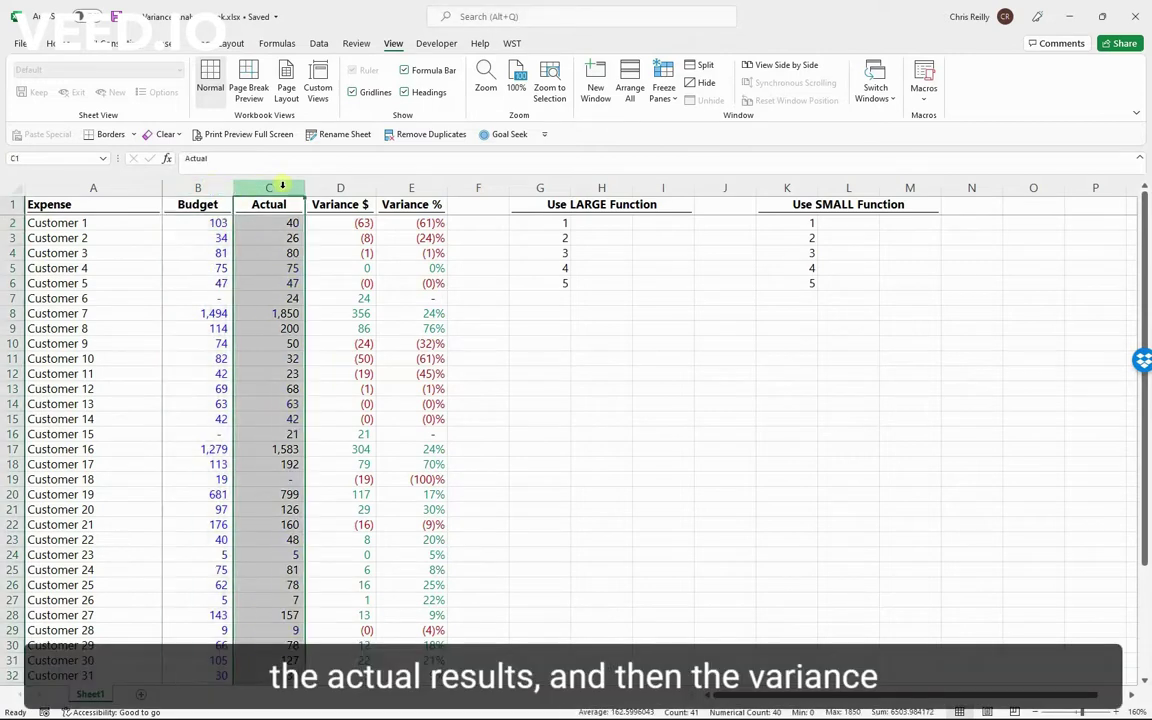
click(316, 186)
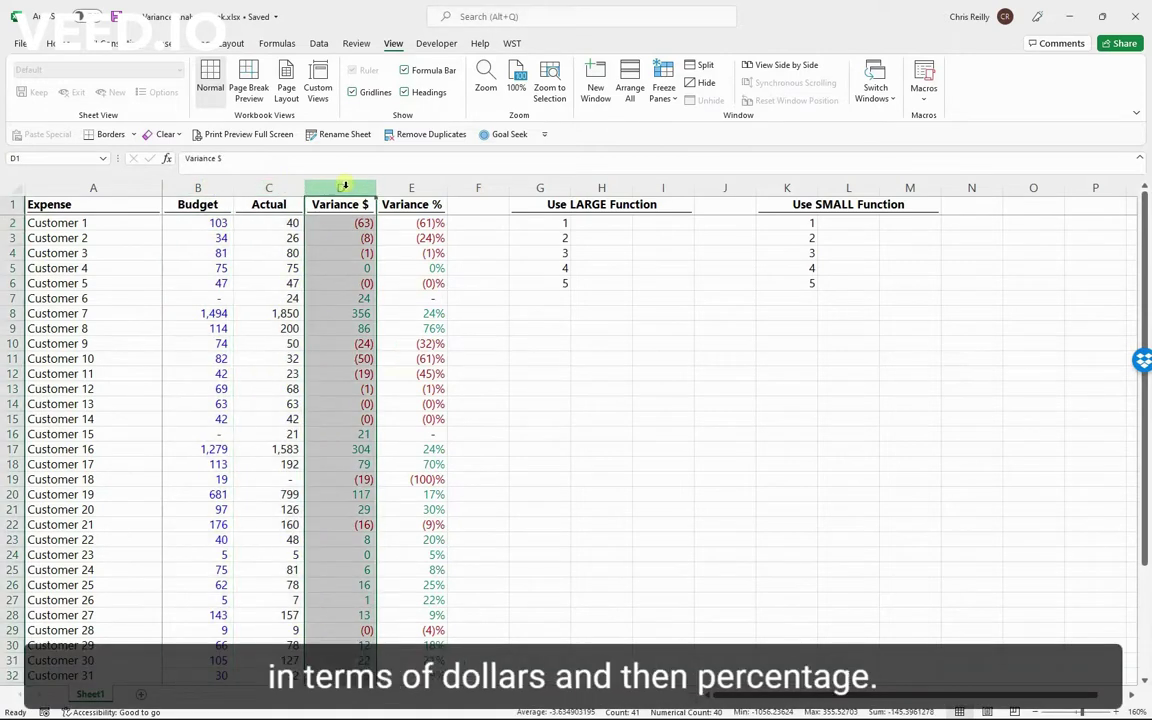
click(409, 187)
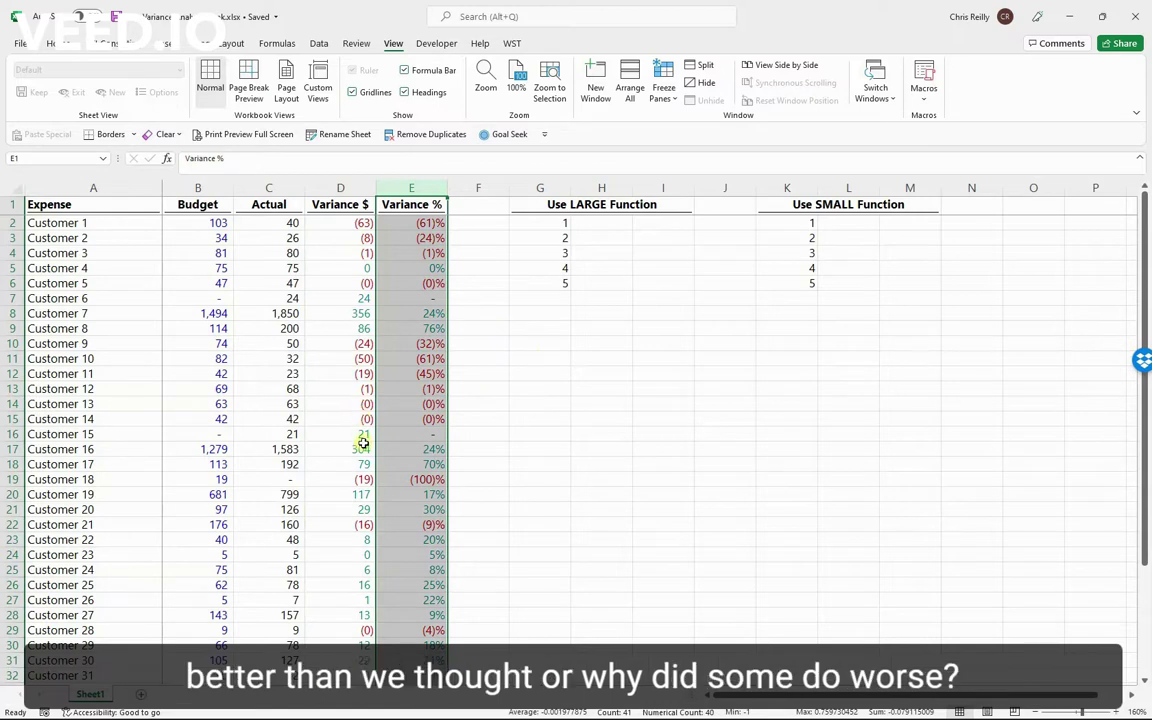
scroll(360, 321, down, 3)
scroll(363, 327, down, 5)
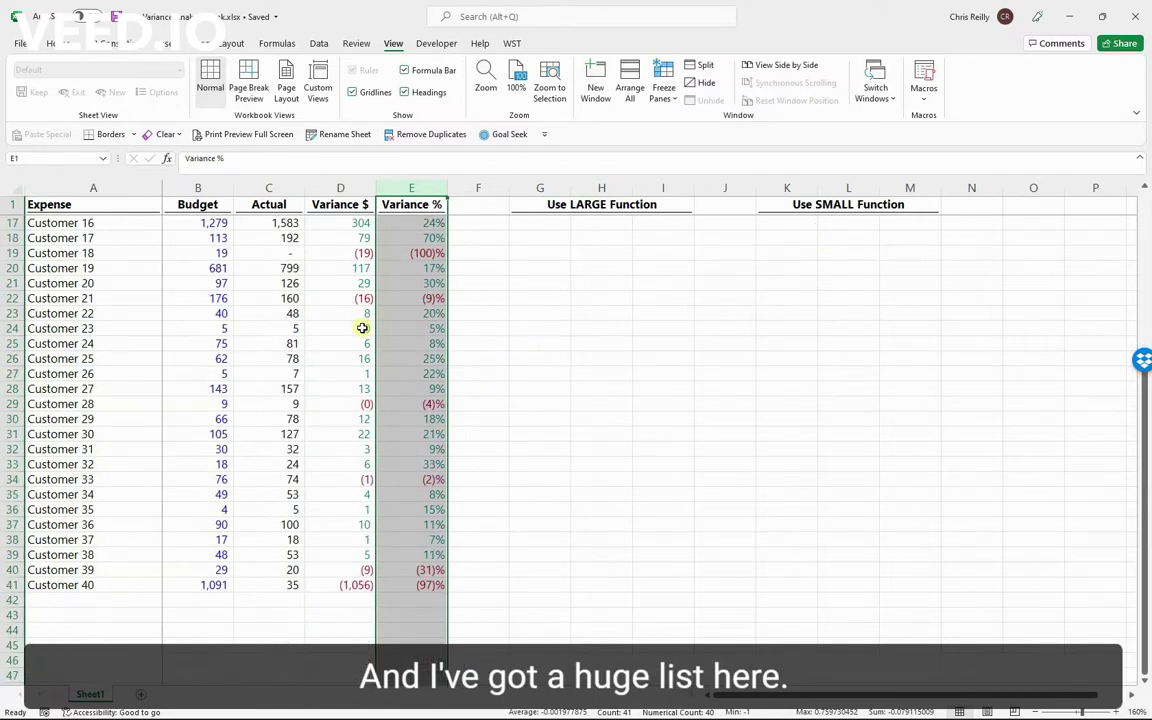
scroll(367, 379, up, 3)
scroll(367, 379, up, 5)
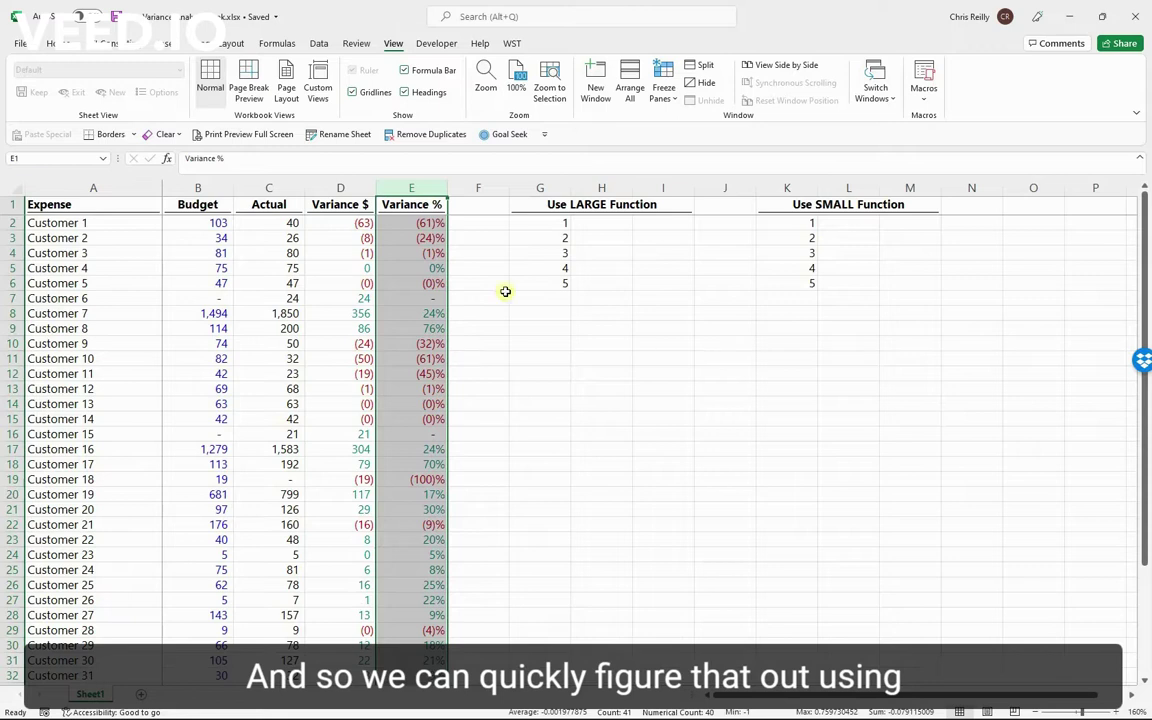
click(538, 208)
click(784, 210)
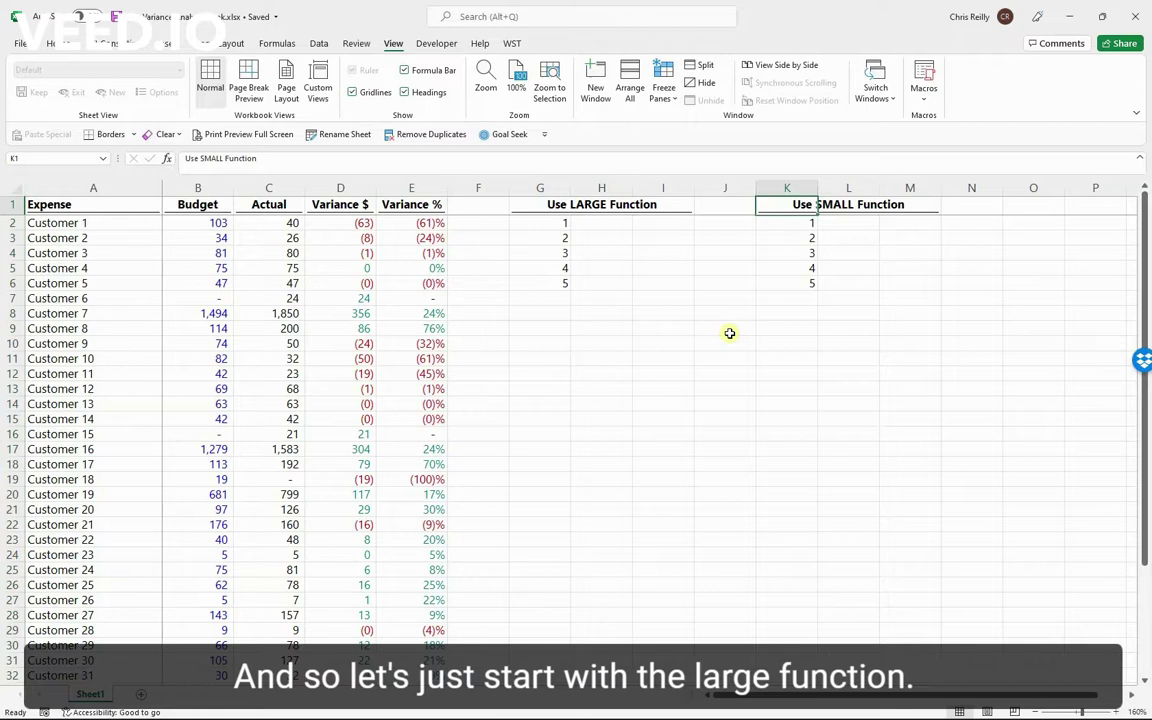
- Enter =LARGE(D:D,G2) in H2 to rank the dollar variances by the order number in column G
click(606, 225)
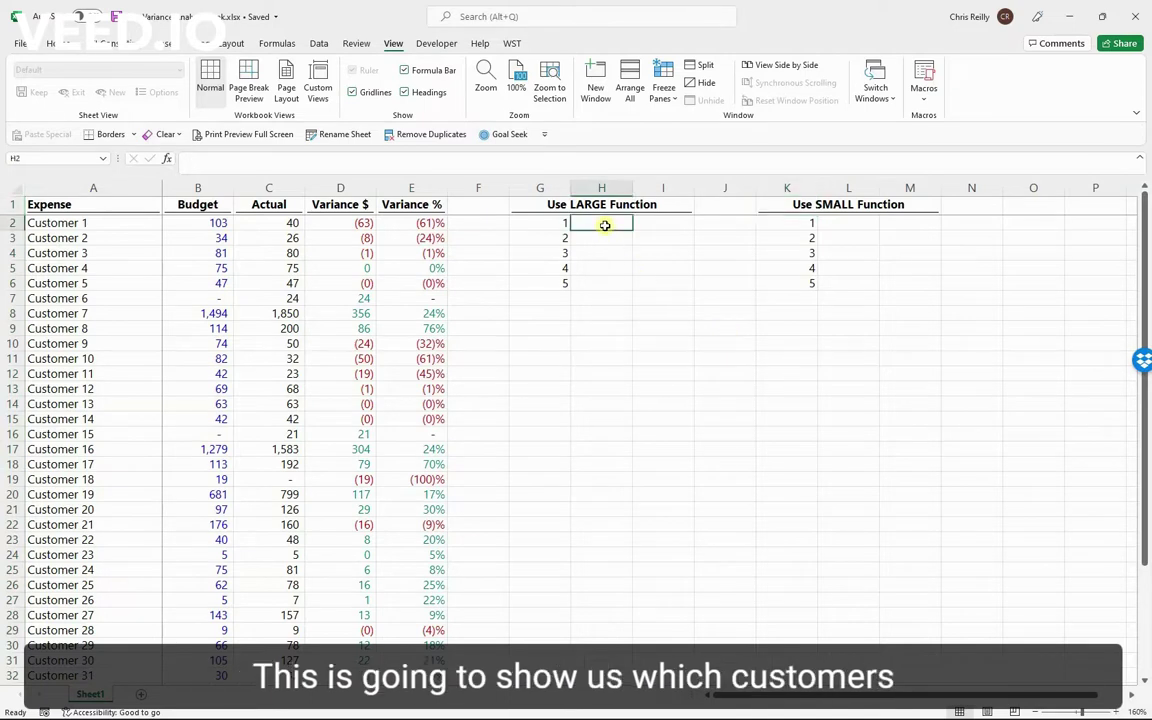
click(327, 187)
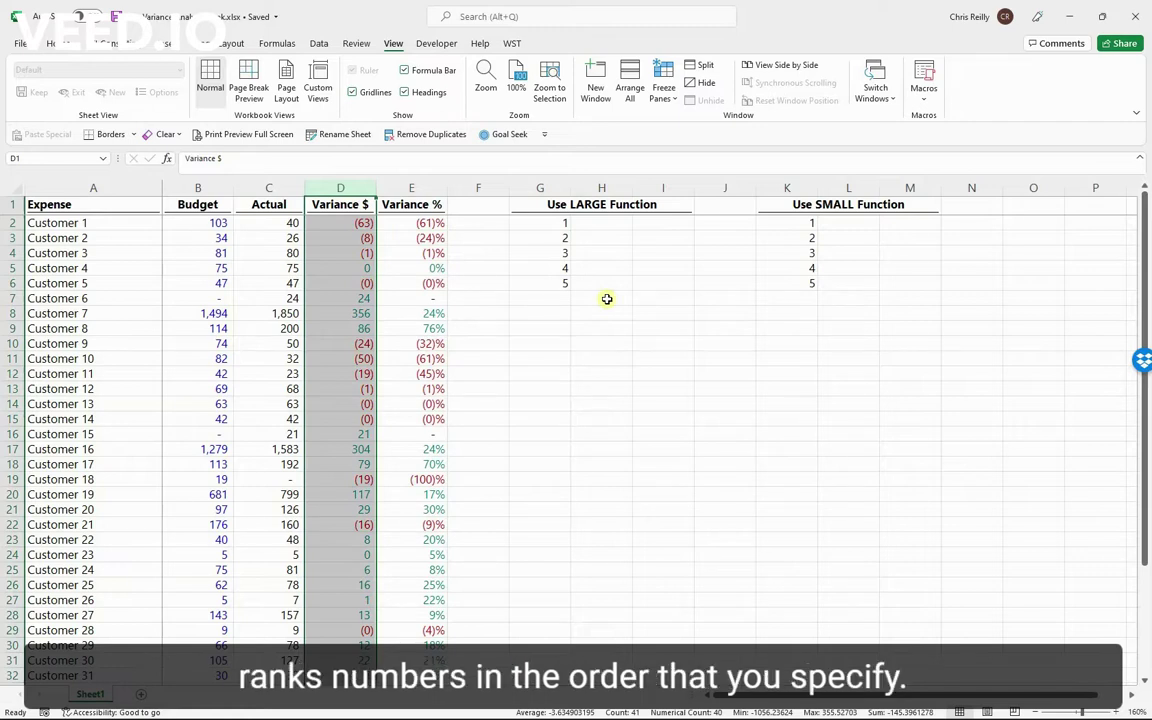
drag(560, 223, 556, 277)
click(614, 225)
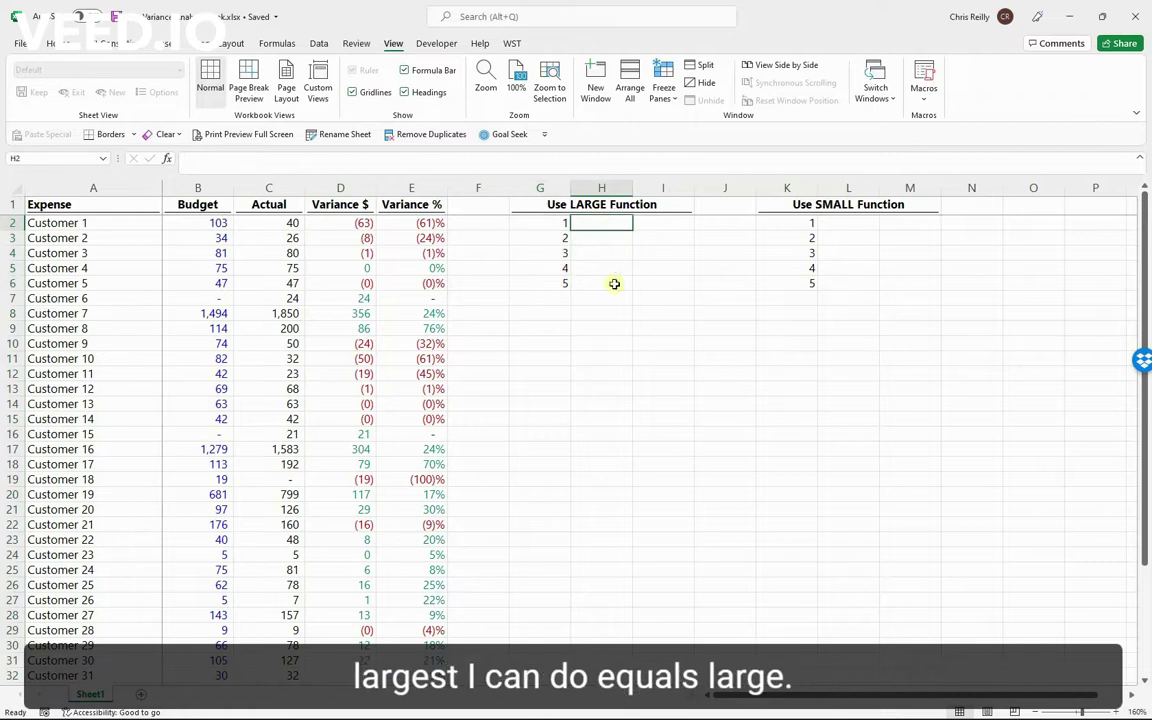
text(=lar)
key(Tab)
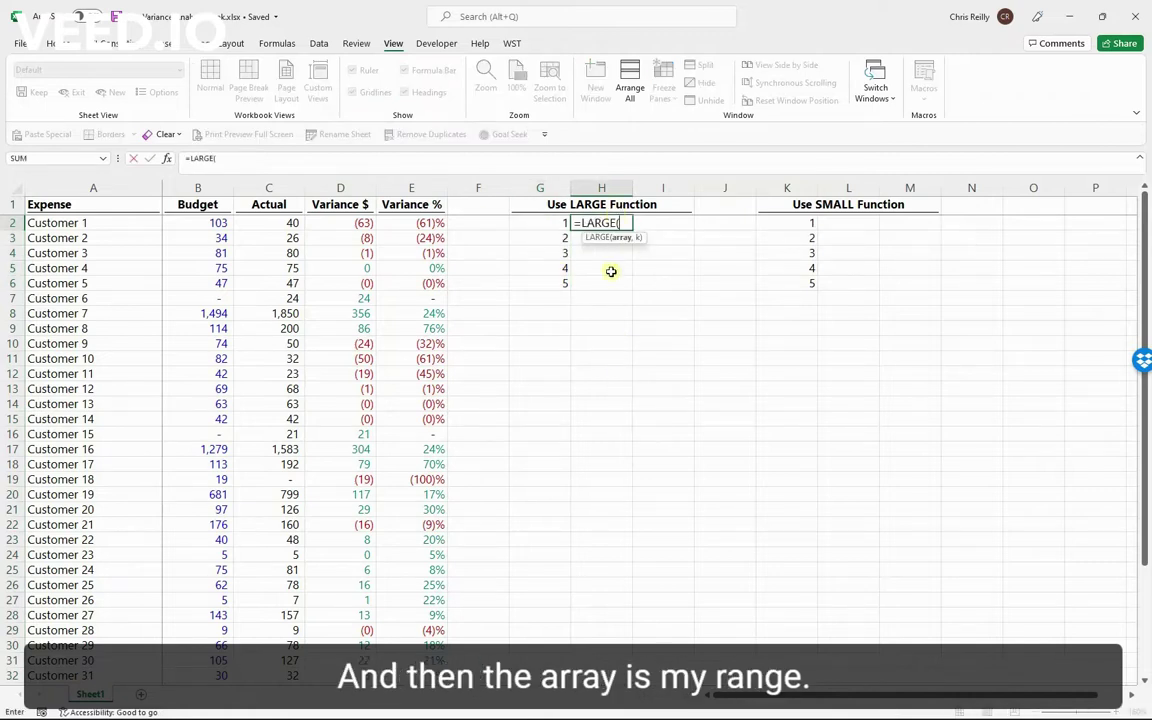
click(340, 188)
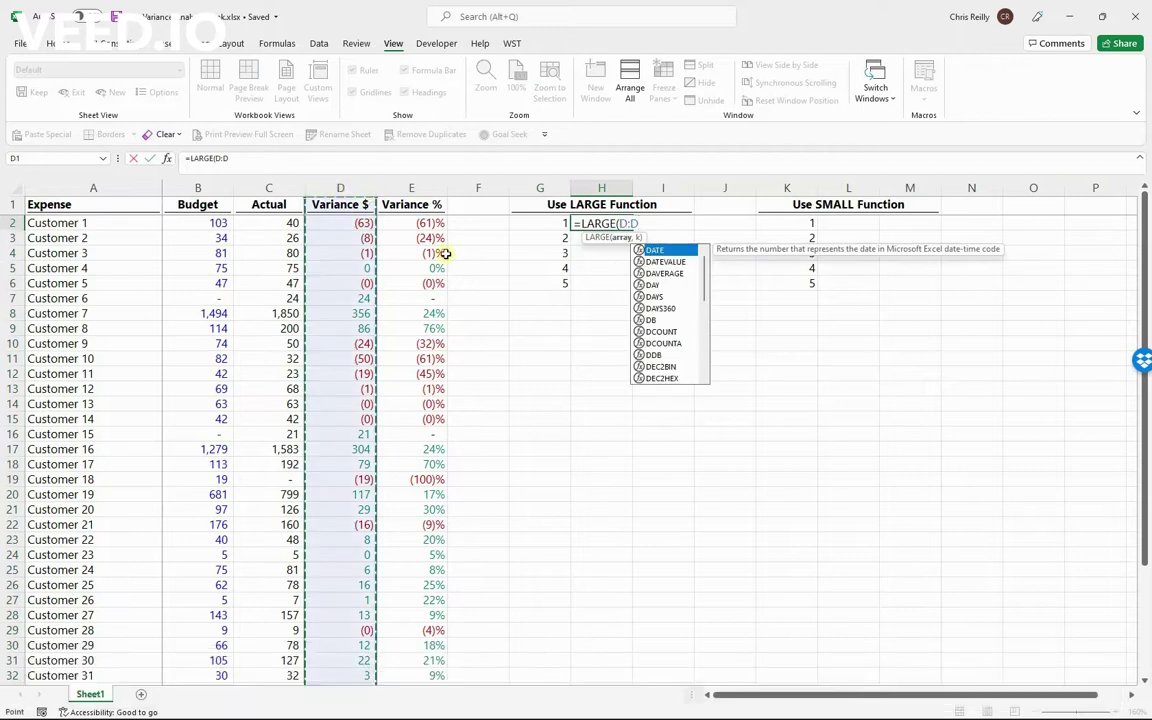
text(,)
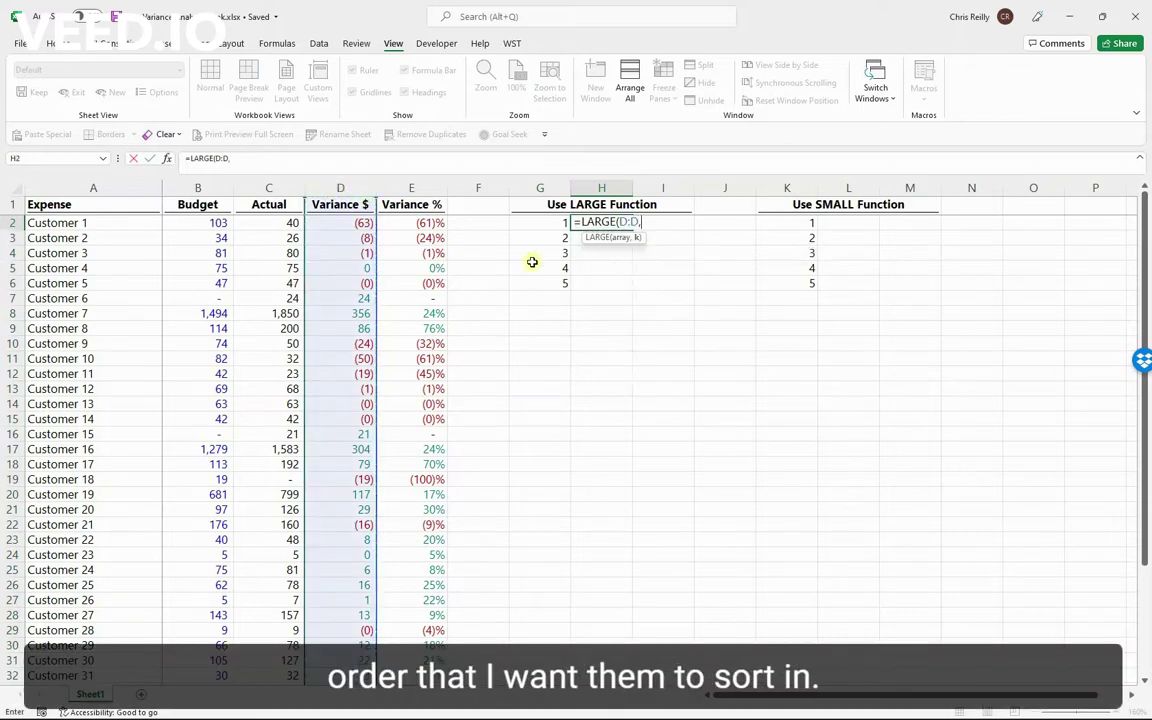
click(548, 223)
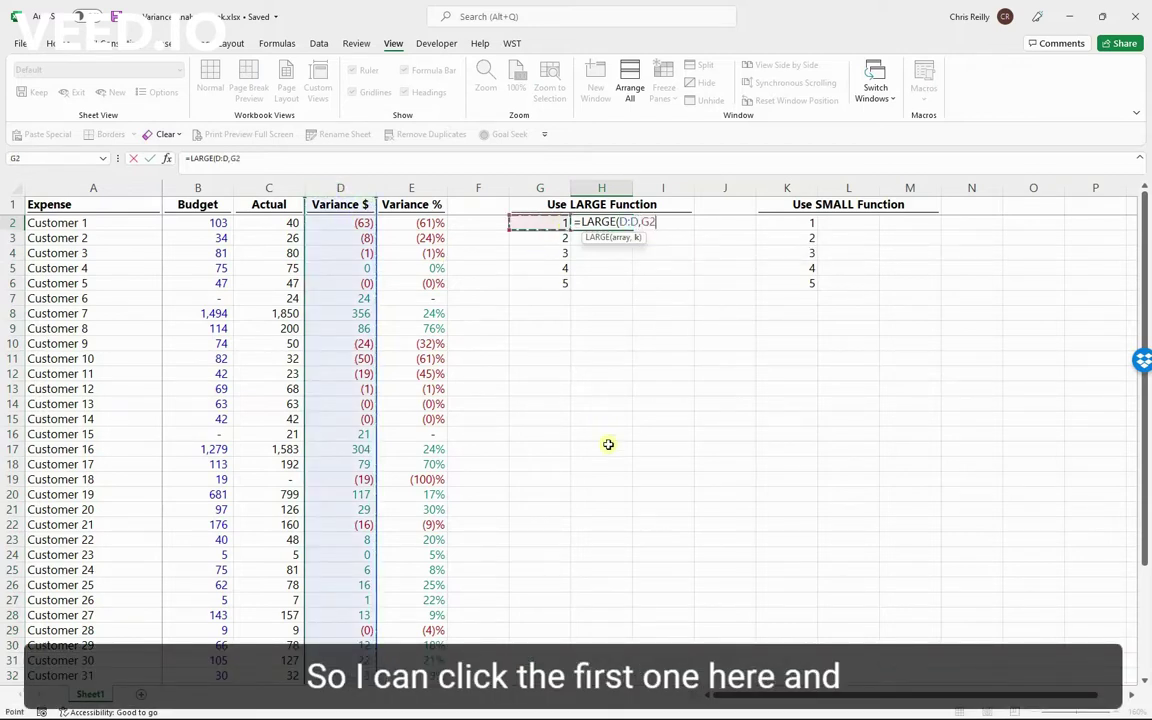
key(Return)
- Fill the LARGE formula from H2 down through H6 for all five ranks
key(Up)
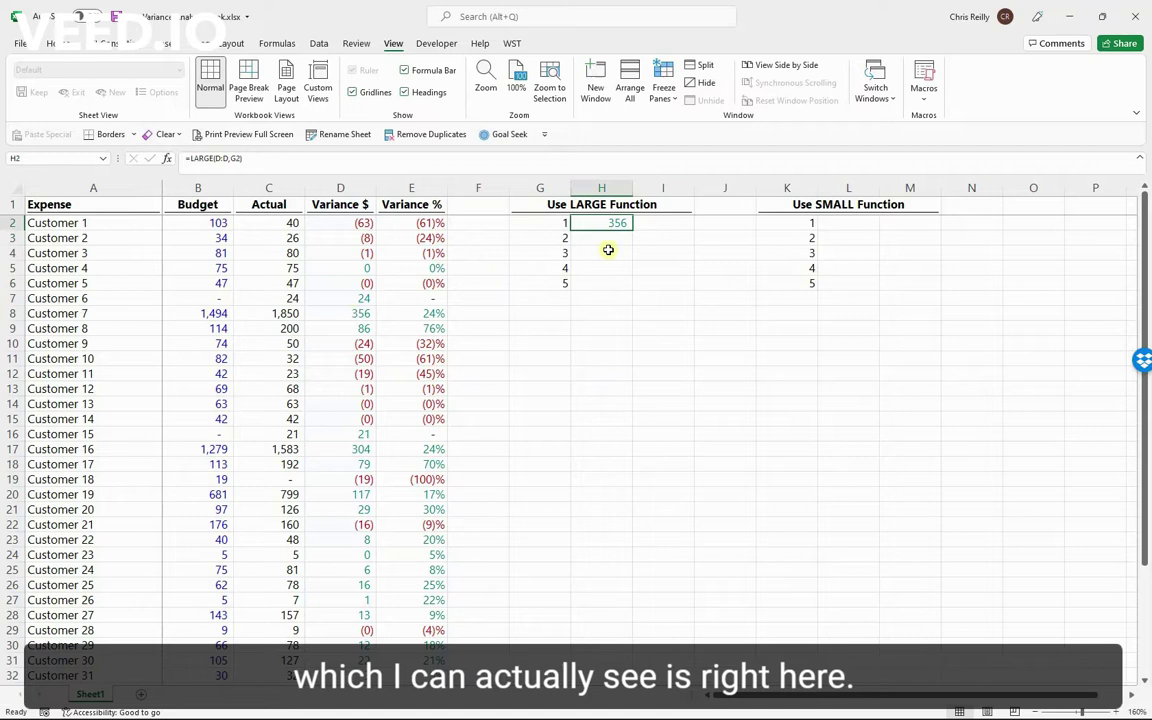
key(shift+Down)
key(shift+Down)
key(shift+Down)
key(shift+Down)
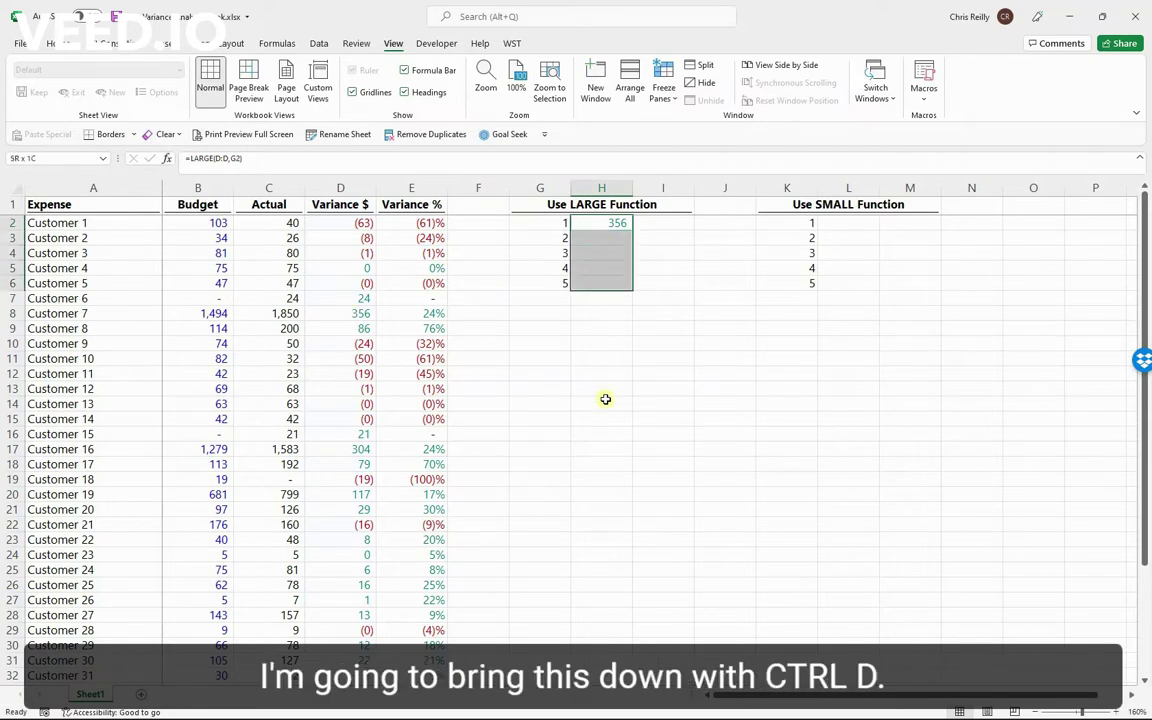
key(ctrl+d)
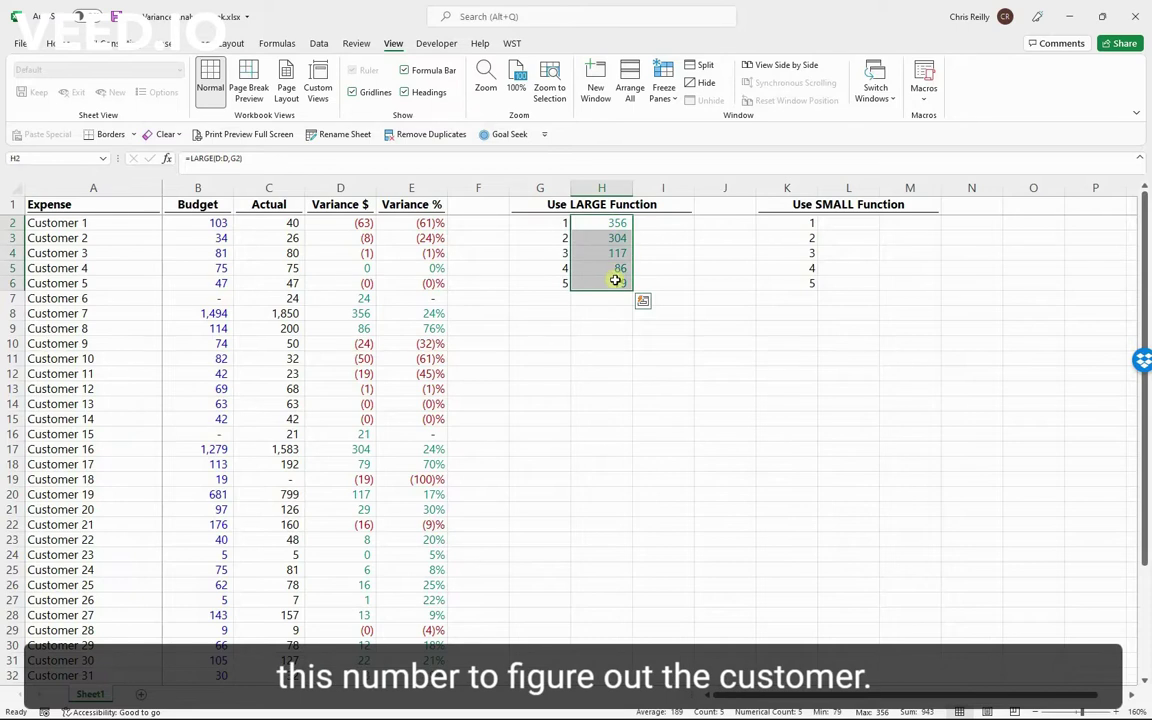
- Enter =INDEX($A:$A,MATCH(H2,$D:$D,0)) in I2 to look up the customer name for the top-ranked variance
click(95, 188)
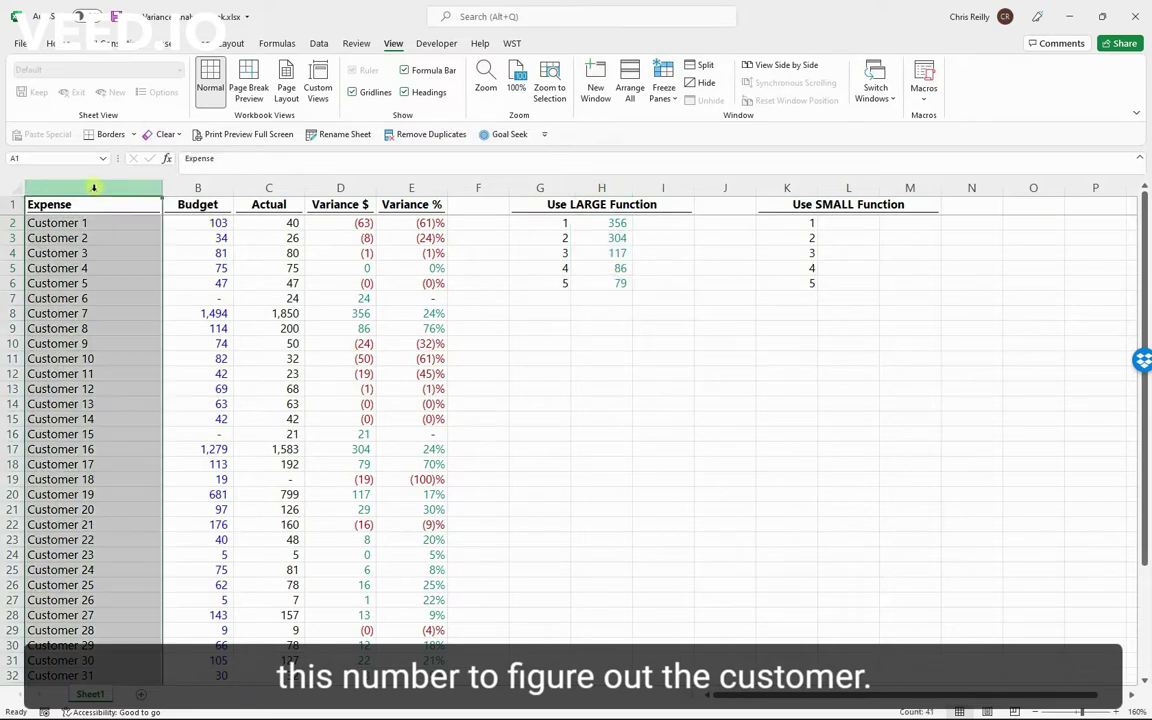
click(662, 223)
text(=INDEX()
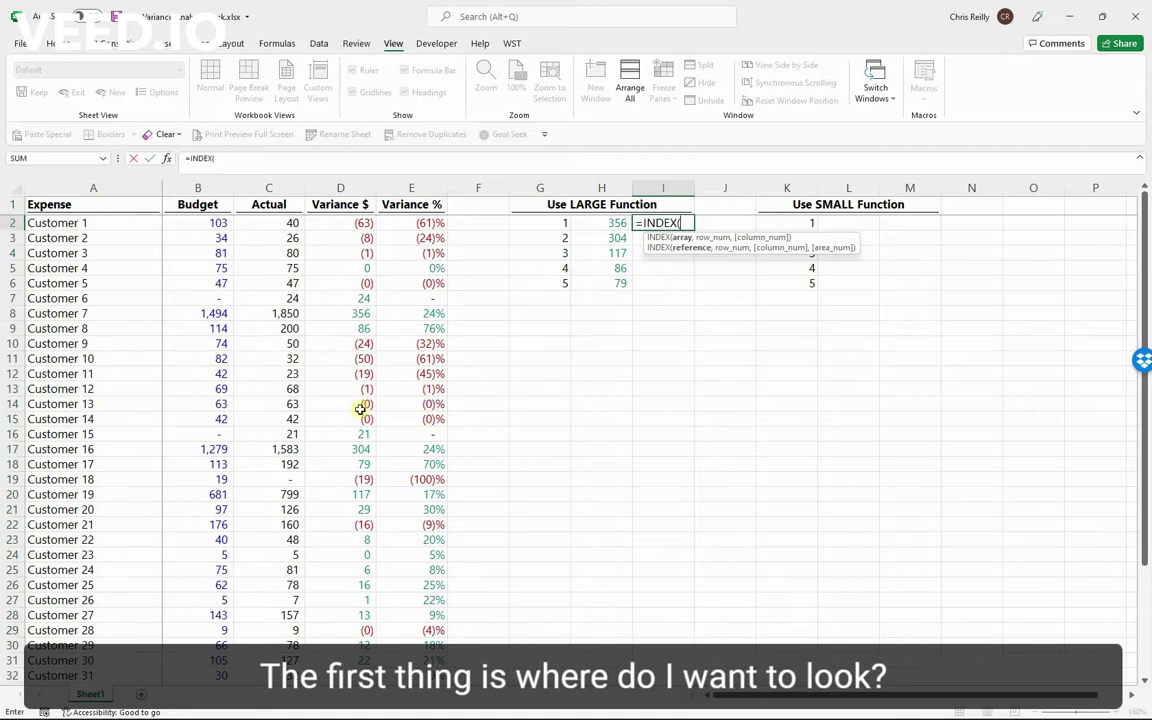
click(89, 188)
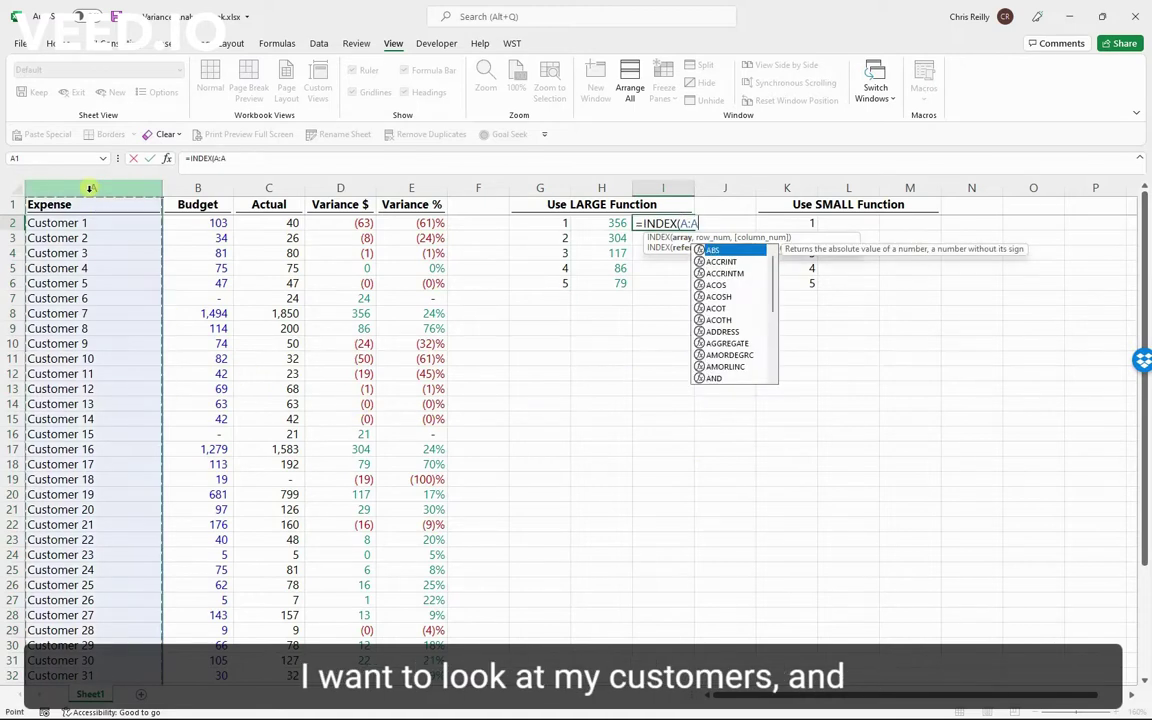
key(F4)
text(,mat)
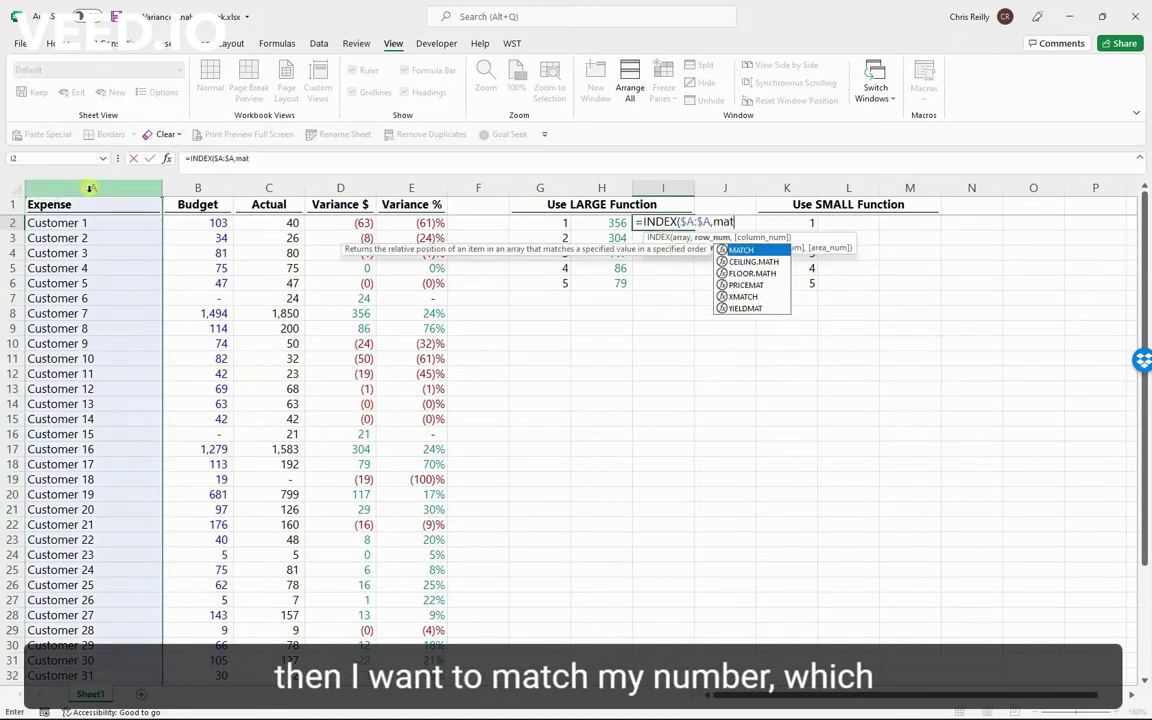
key(Tab)
click(600, 223)
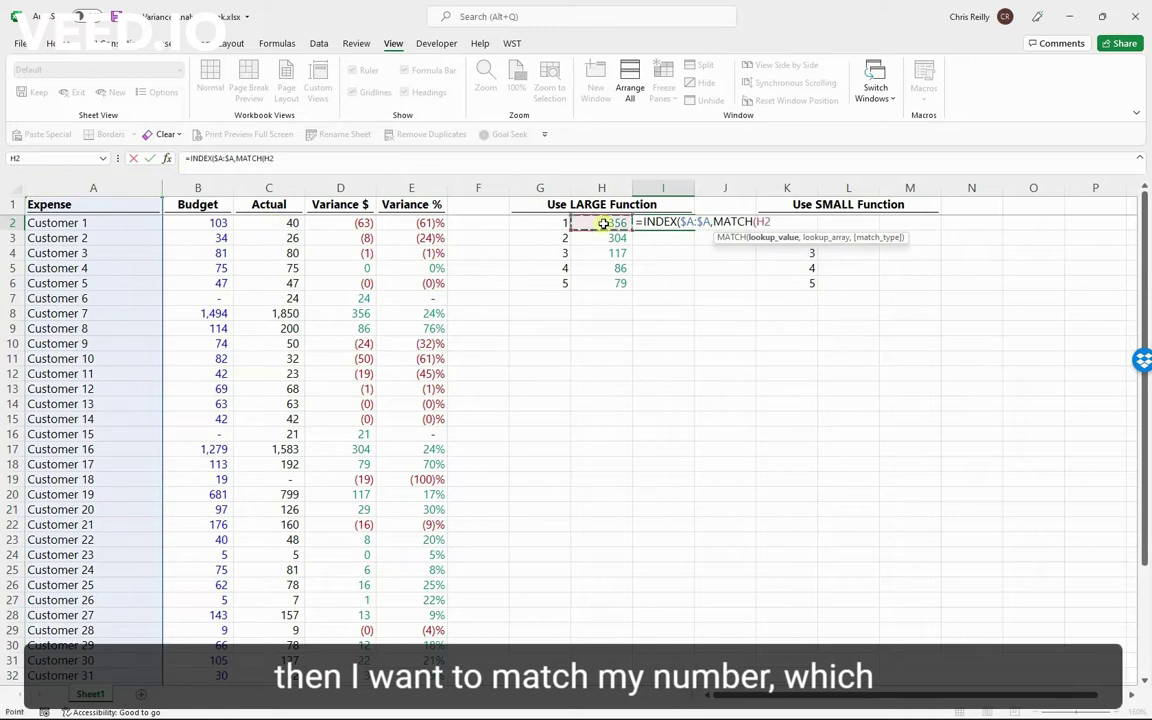
text(,)
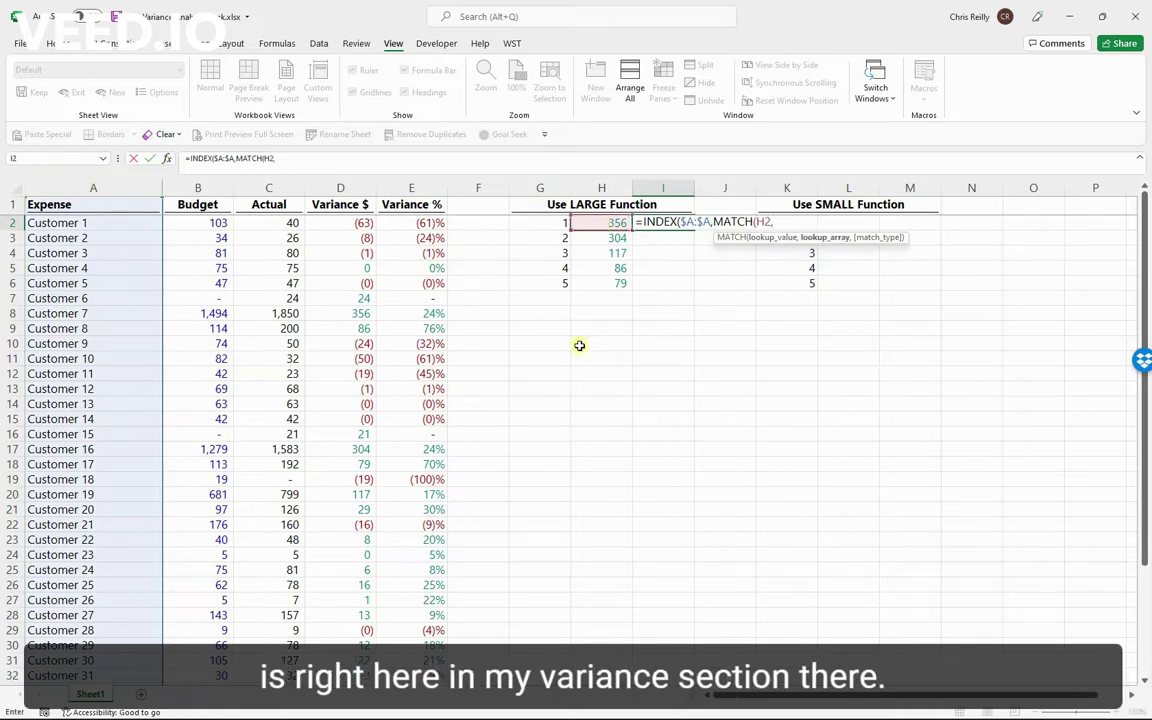
click(343, 191)
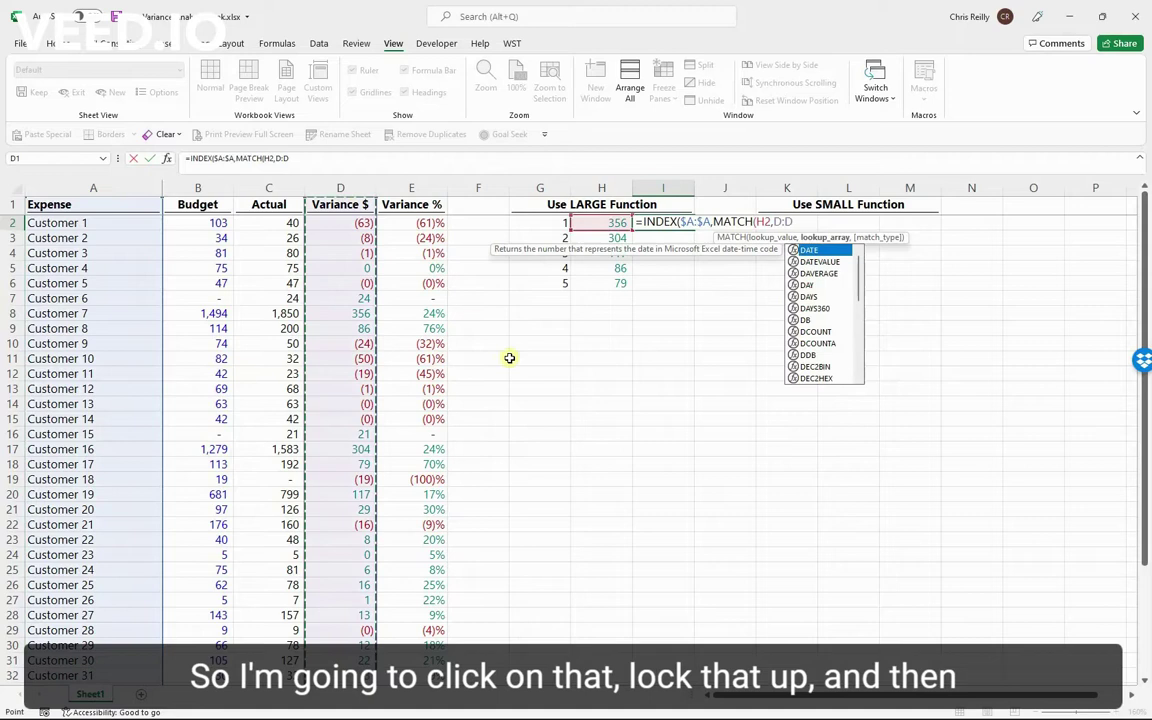
key(F4)
text(,)
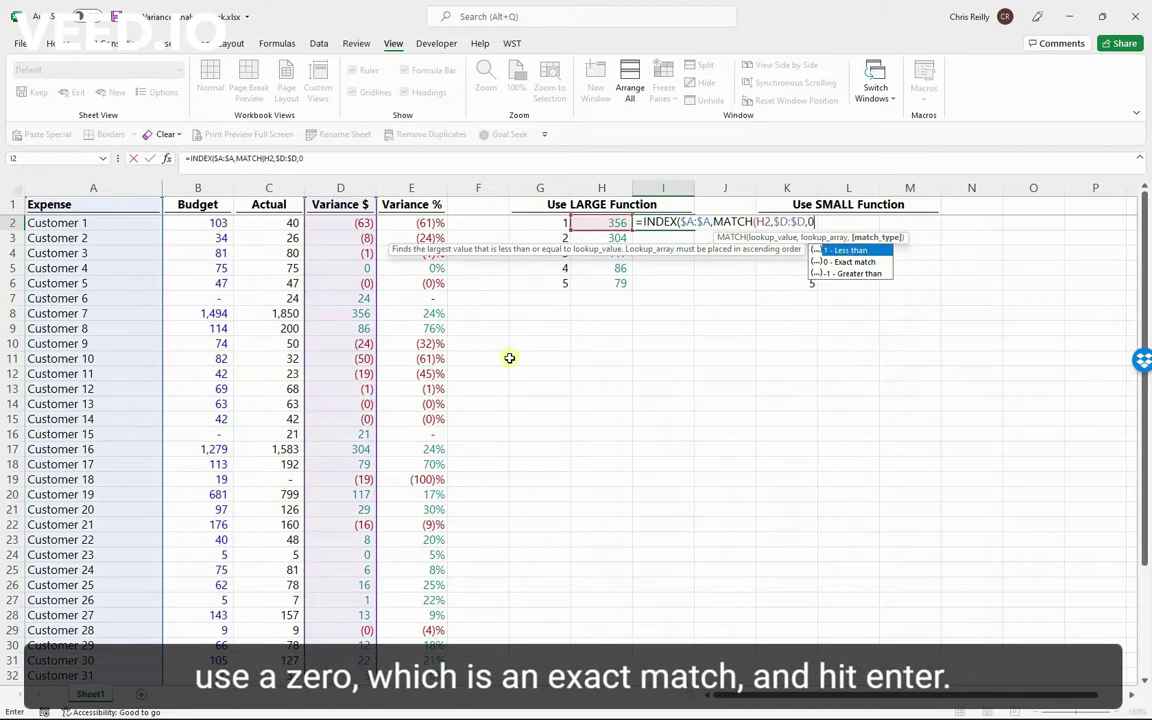
text(0))
key(Return)
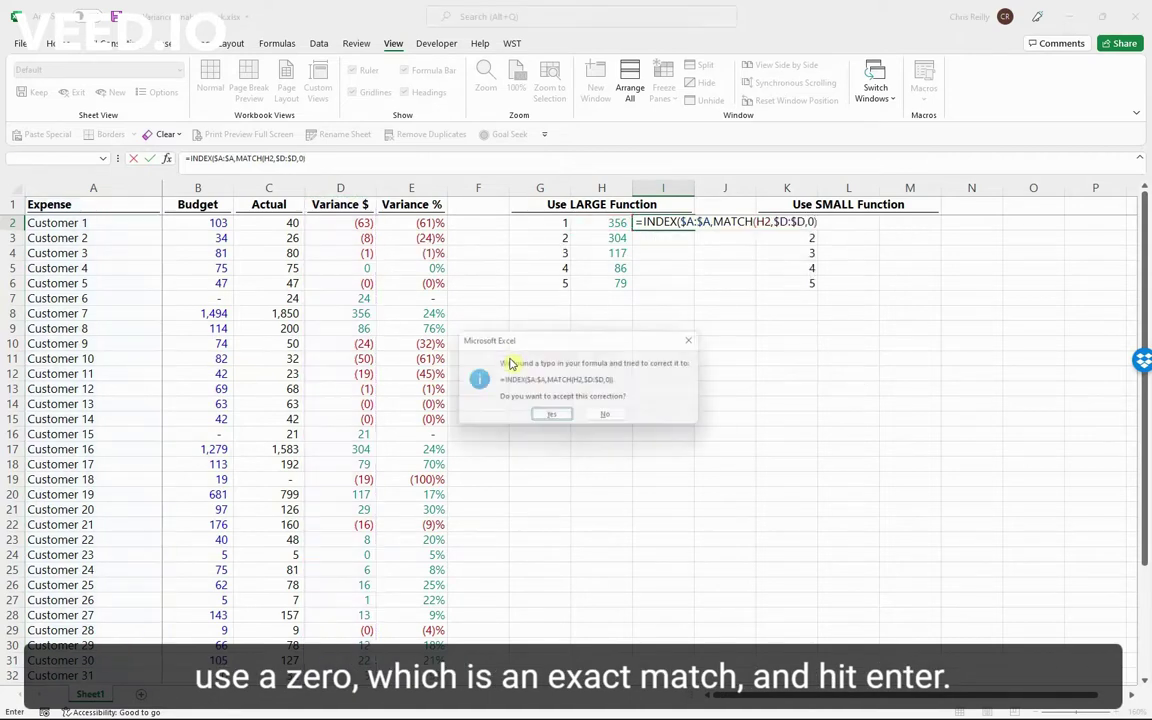
key(Return)
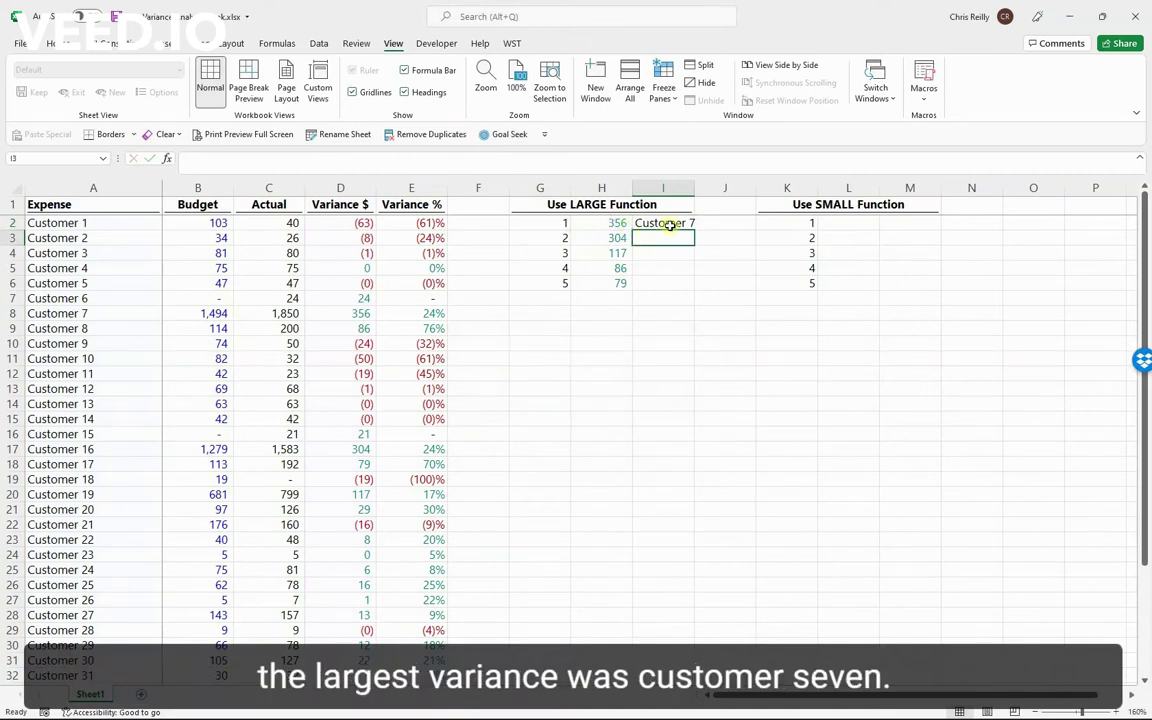
- Check Customer 7's dollar variance against the top rank, and fill the INDEX/MATCH formula from I2 down through I6
click(80, 314)
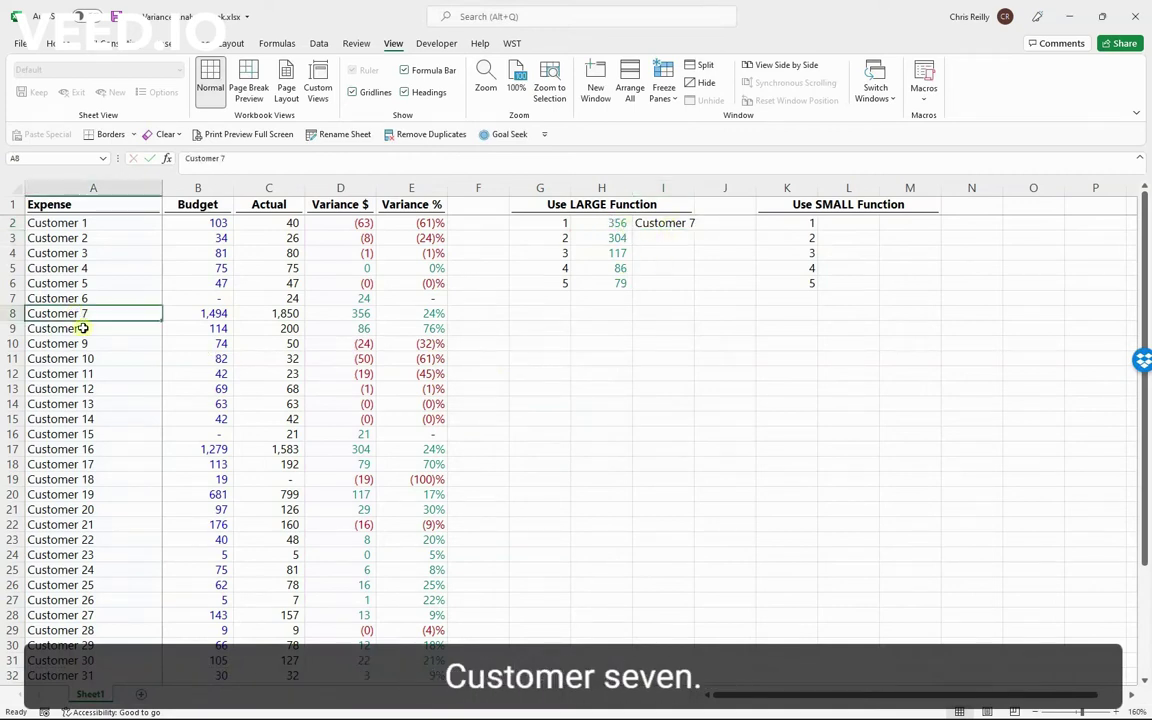
click(365, 314)
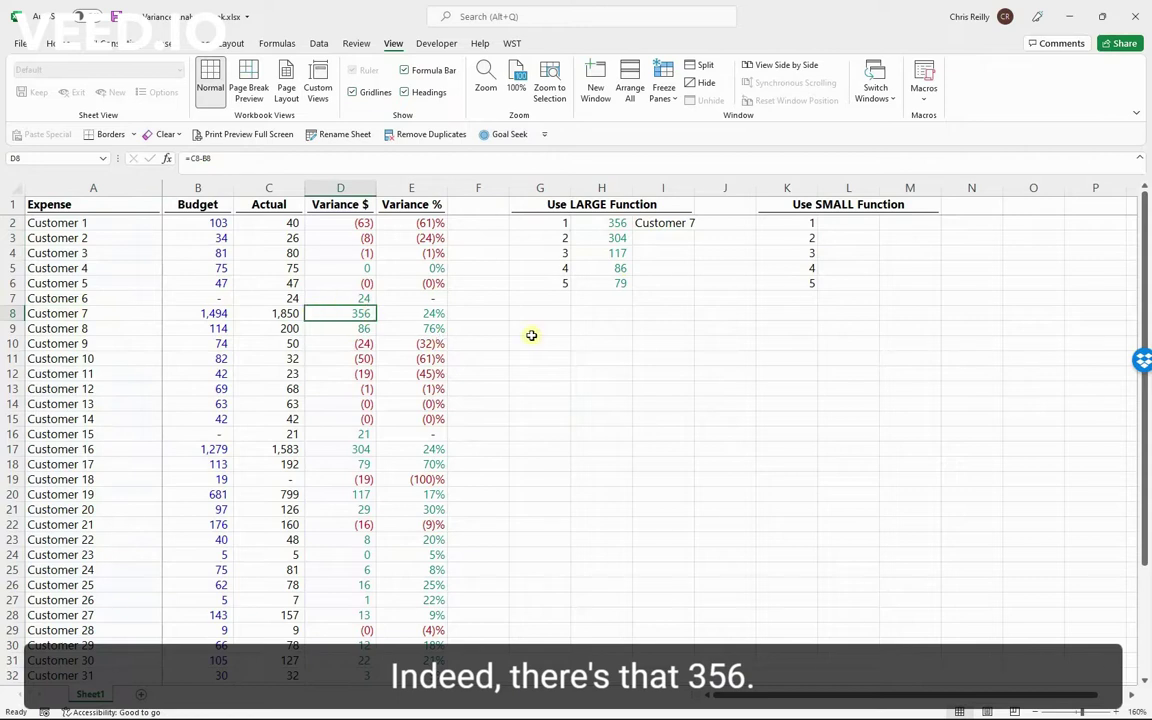
click(668, 240)
key(Up)
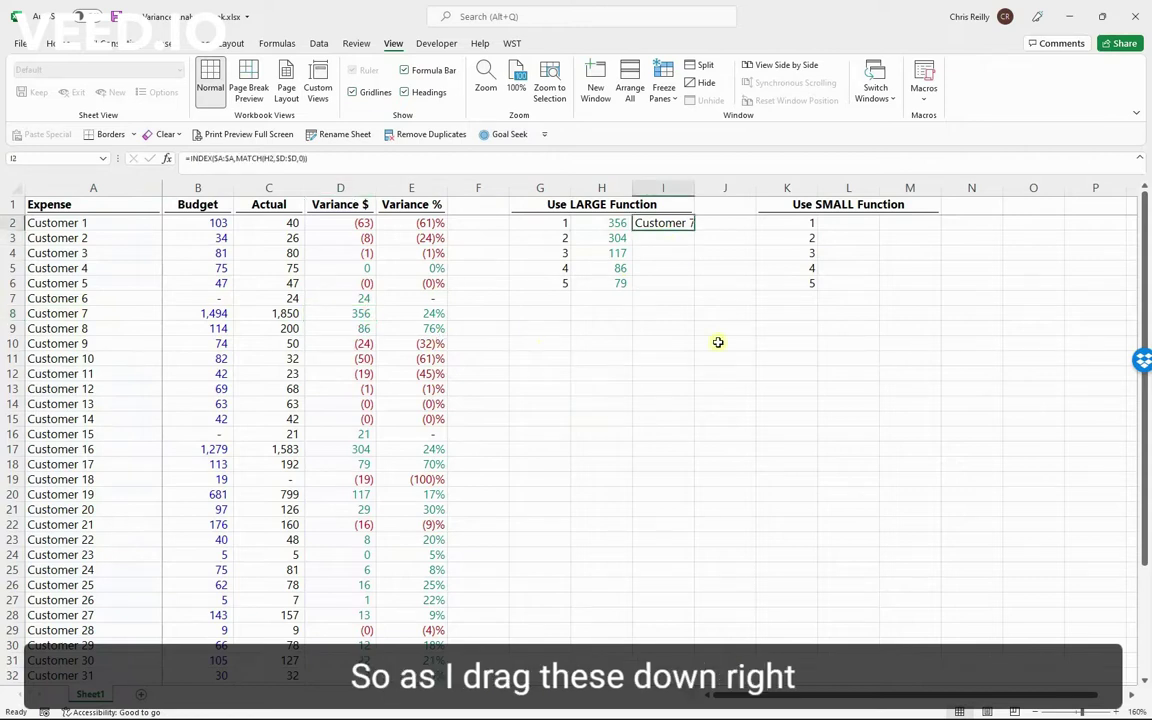
key(shift+Down)
key(shift+Down)
key(shift+Down)
key(shift+Down)
key(ctrl+d)
click(651, 340)
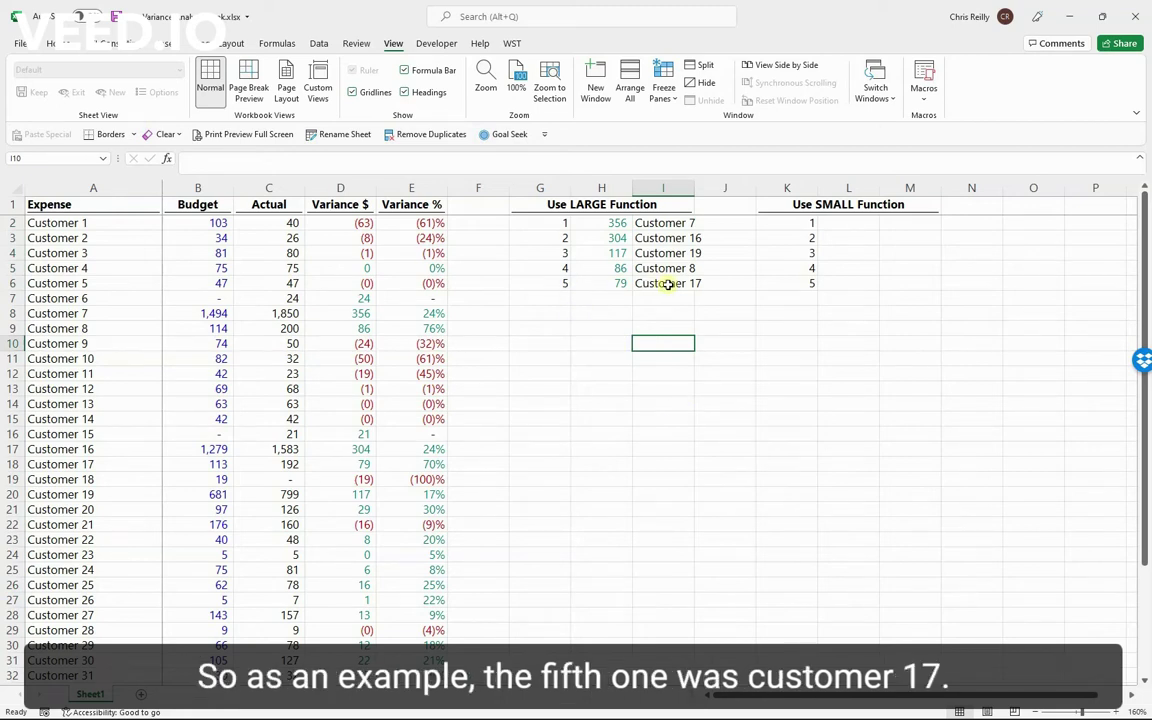
click(600, 285)
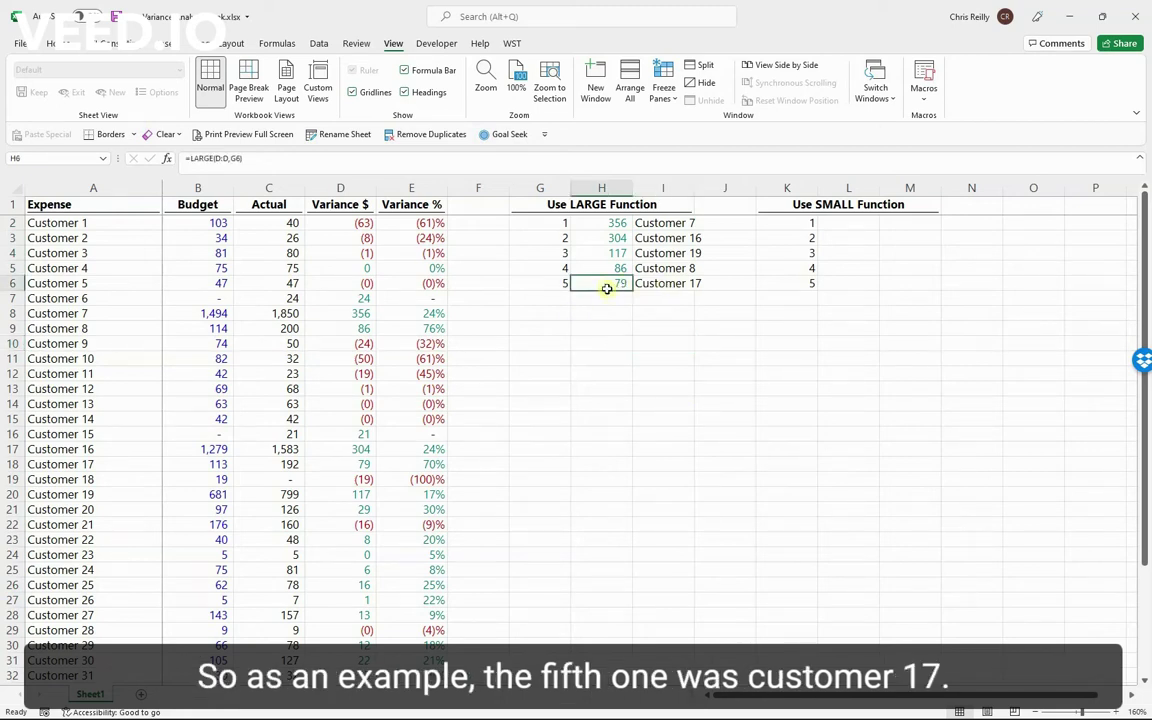
- Check Customer 17's dollar variance in column D against the fifth rank in the LARGE results table
click(110, 464)
click(330, 464)
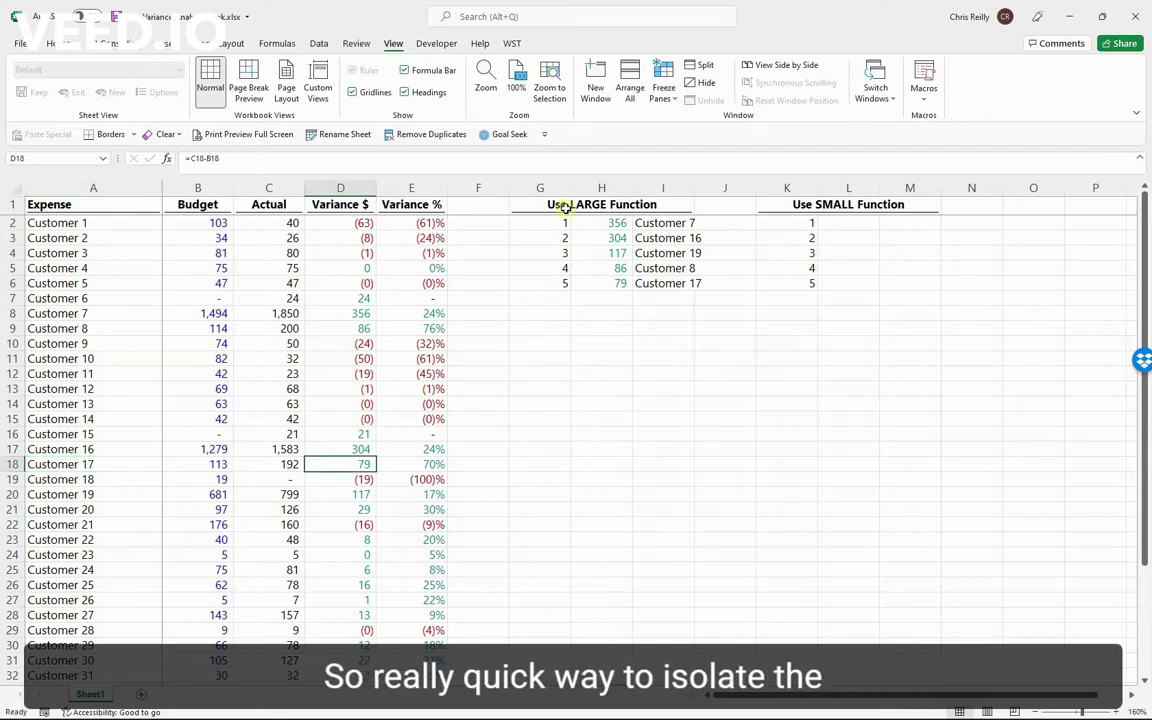
drag(545, 204, 645, 283)
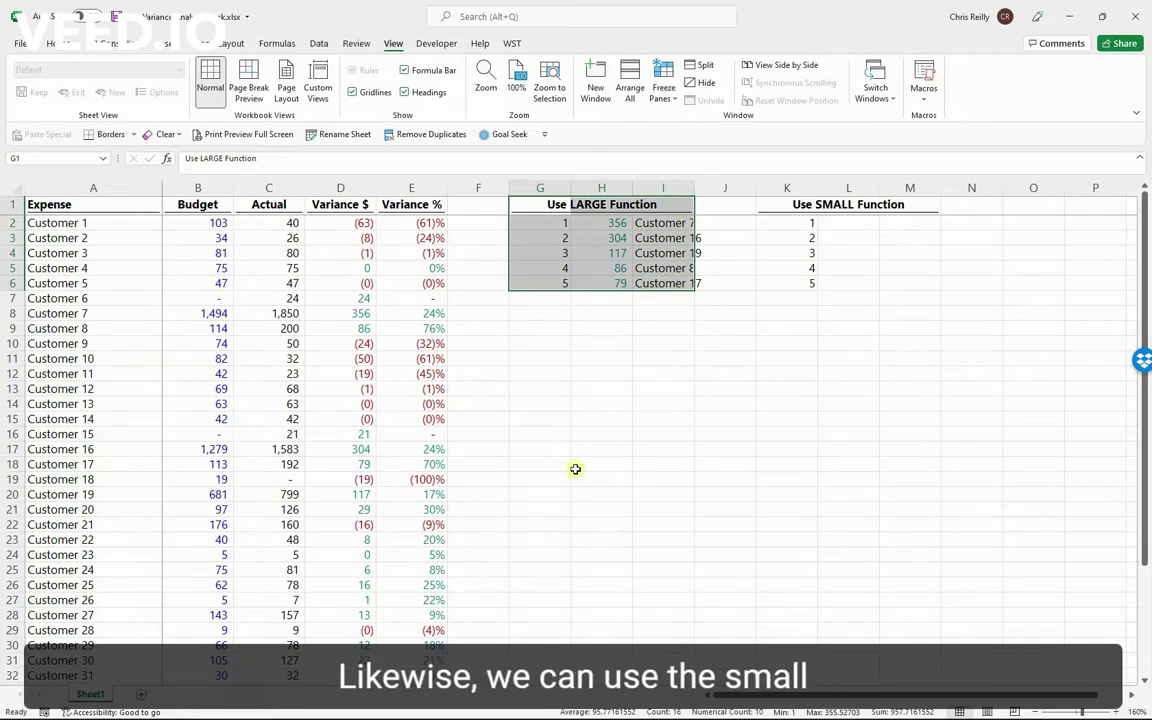
- Enter =SMALL(D:D,K2) in L2 to rank the lowest dollar variances by the order number in column K
click(848, 223)
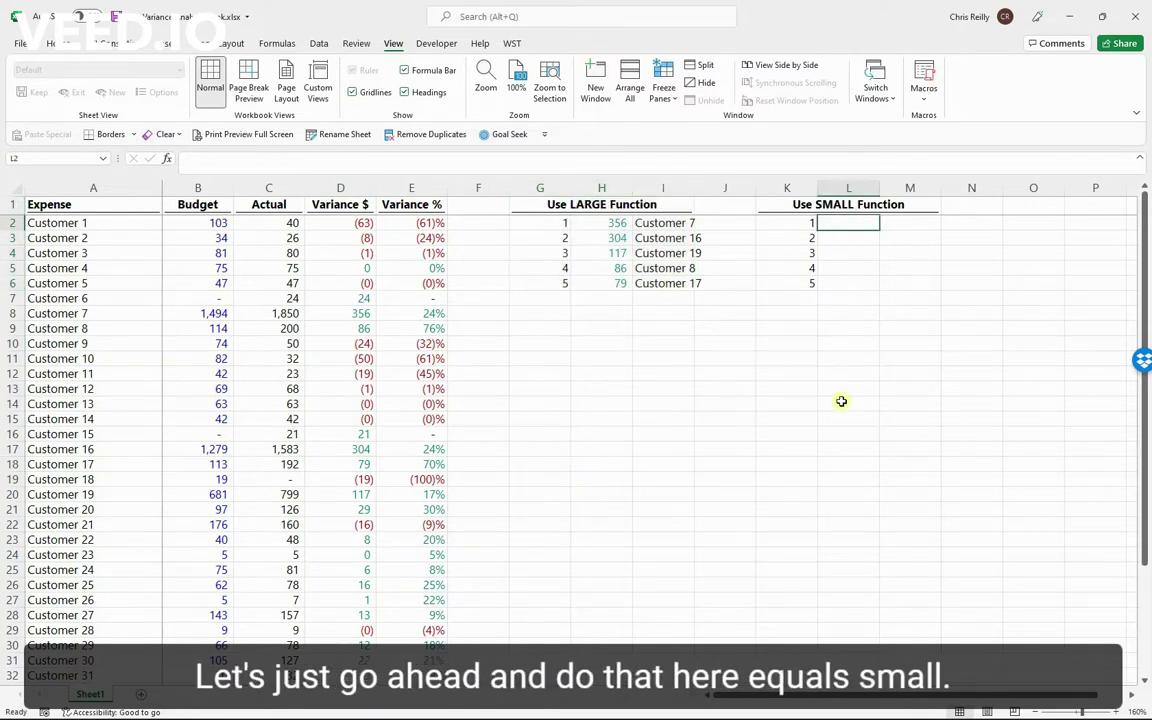
text(=SMALL()
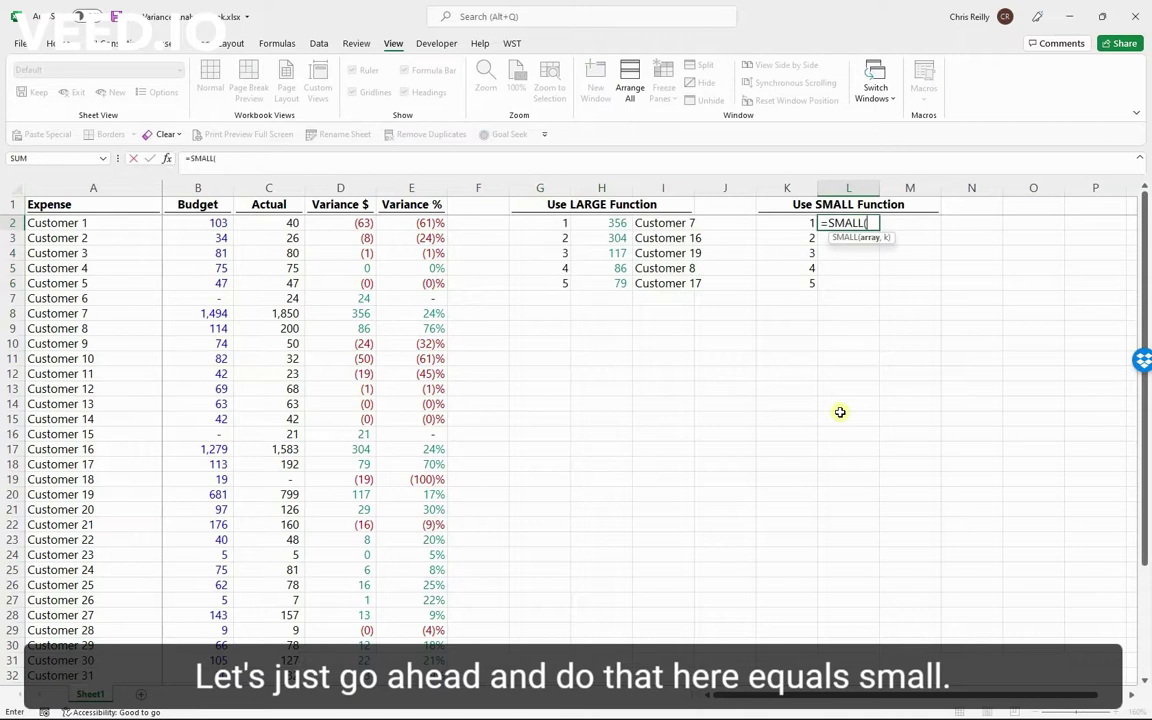
click(318, 188)
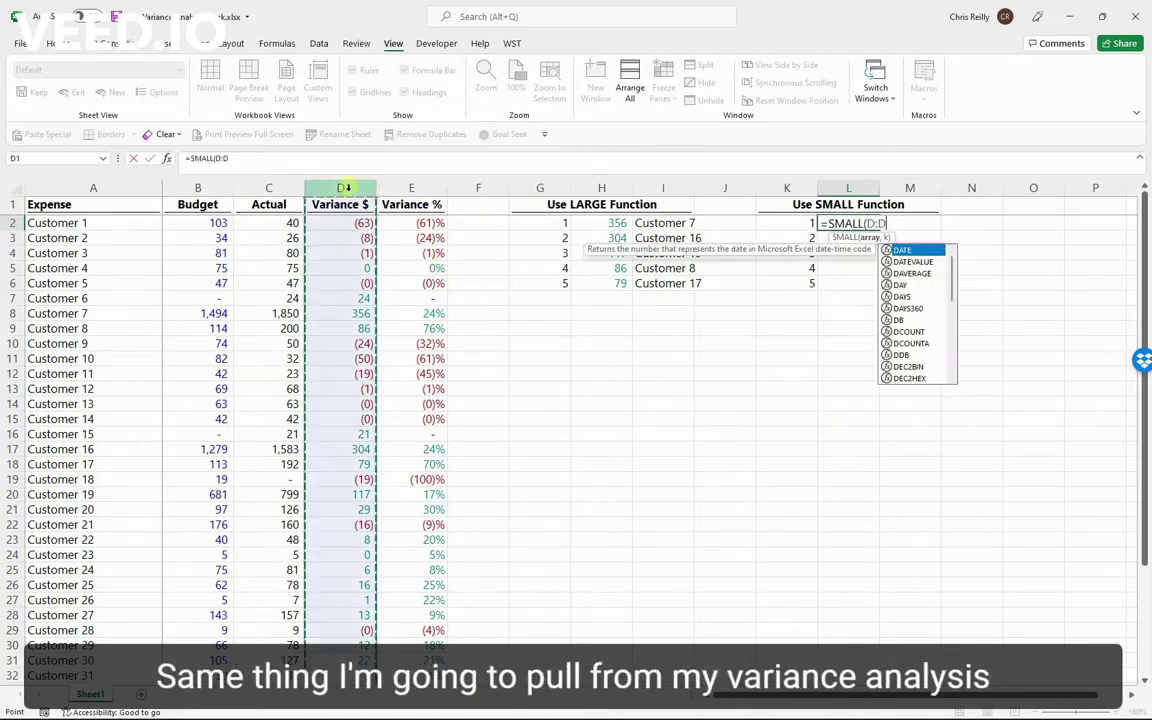
text(,)
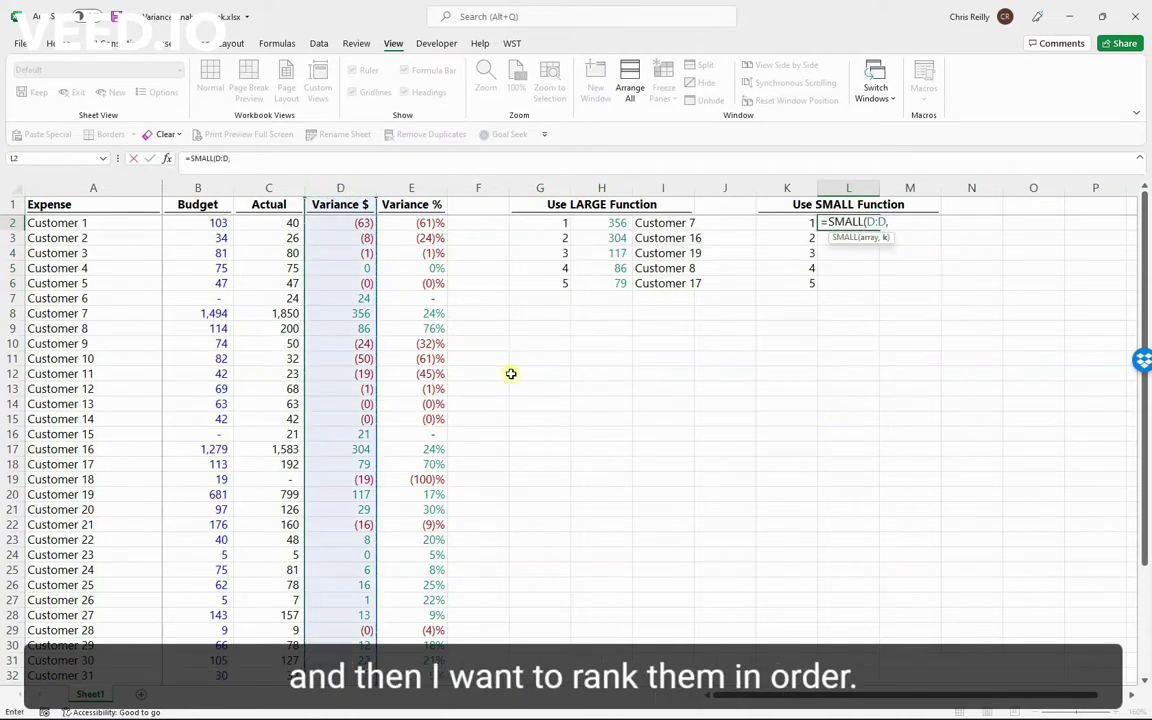
click(775, 224)
key(Return)
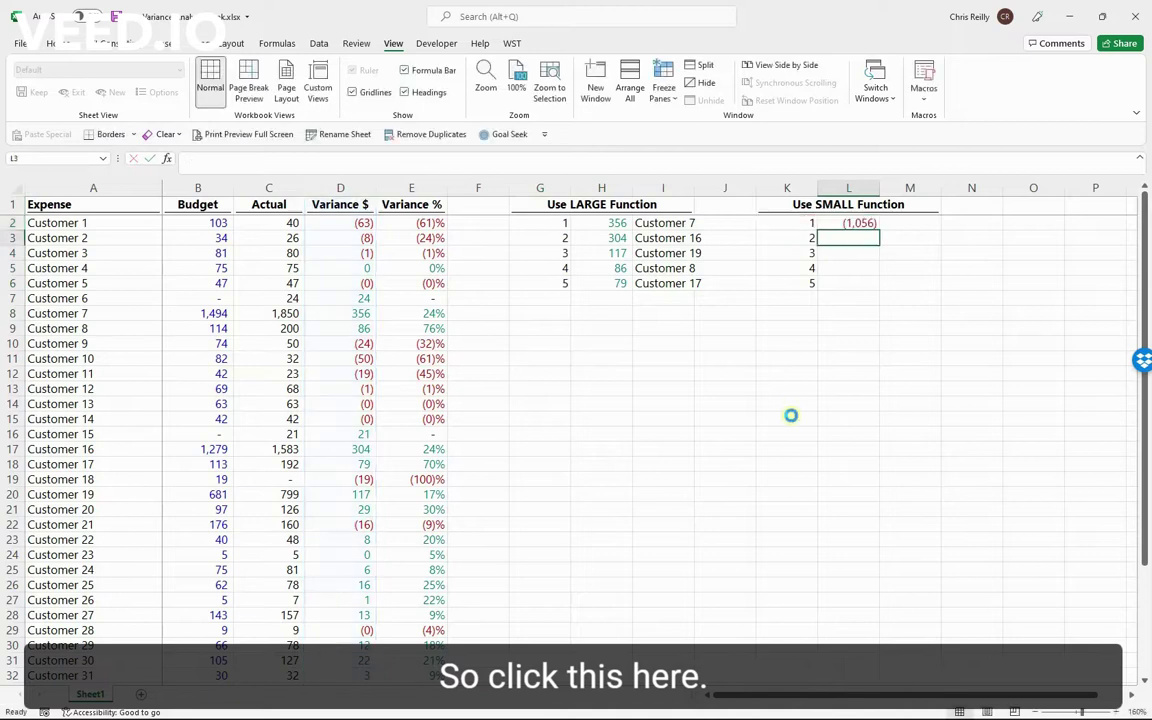
- Fill the SMALL formula from L2 down through L6 for all five ranks
key(Up)
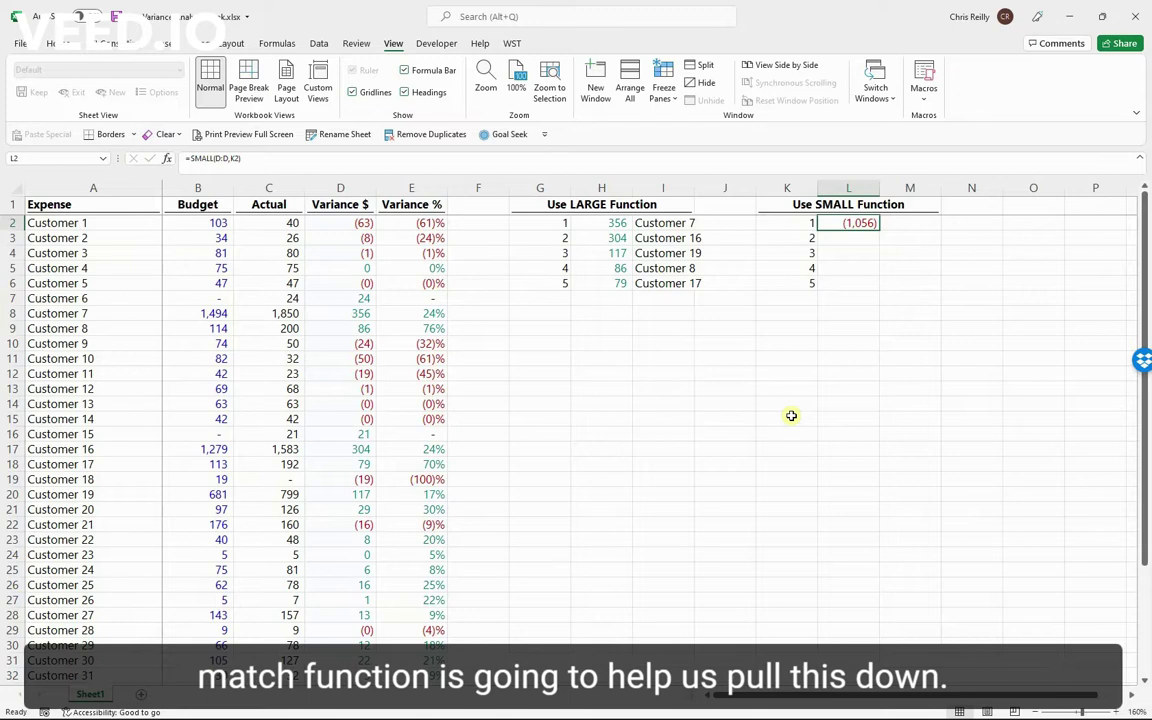
key(shift+Down)
key(shift+Down)
key(shift+Down)
key(shift+Down)
key(ctrl+d)
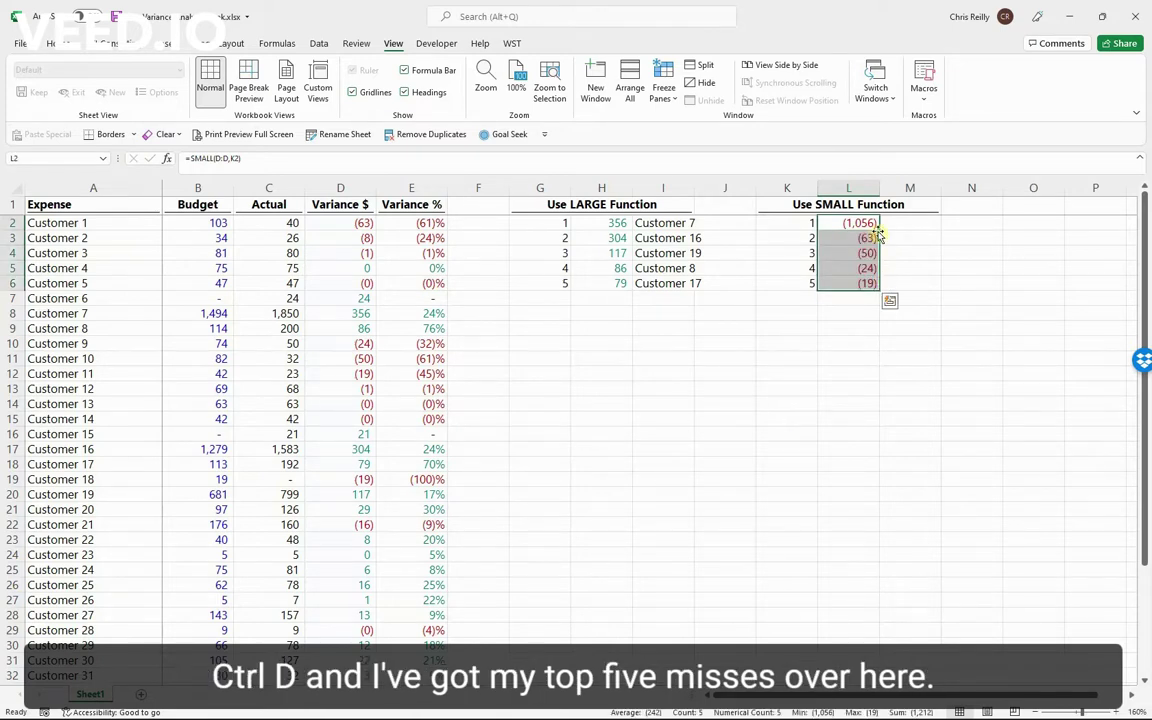
key(Escape)
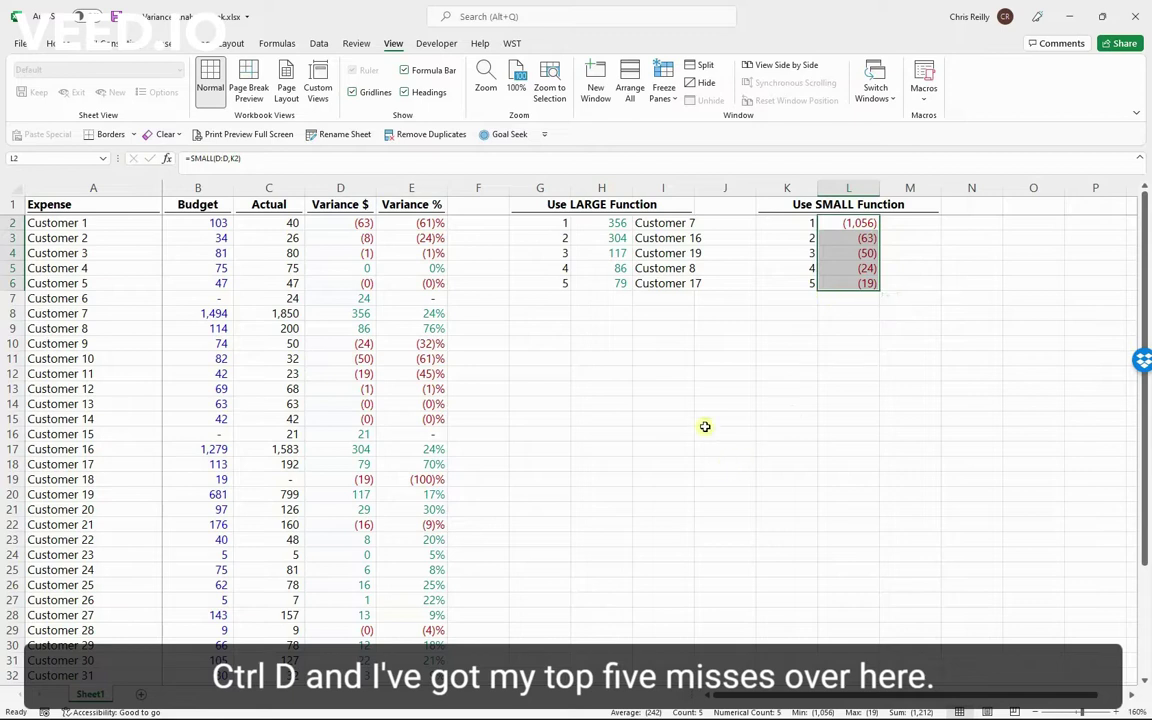
- Copy the INDEX/MATCH customer lookup formula from I2 into M2, beside the first SMALL result
click(650, 225)
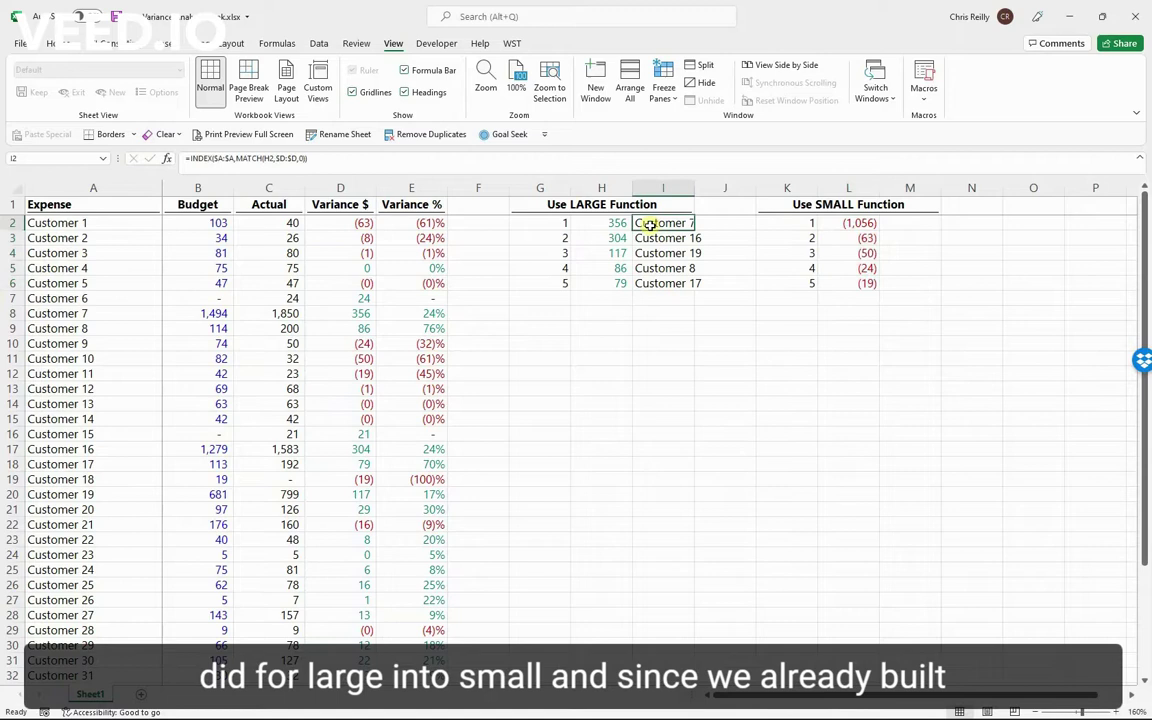
key(F2)
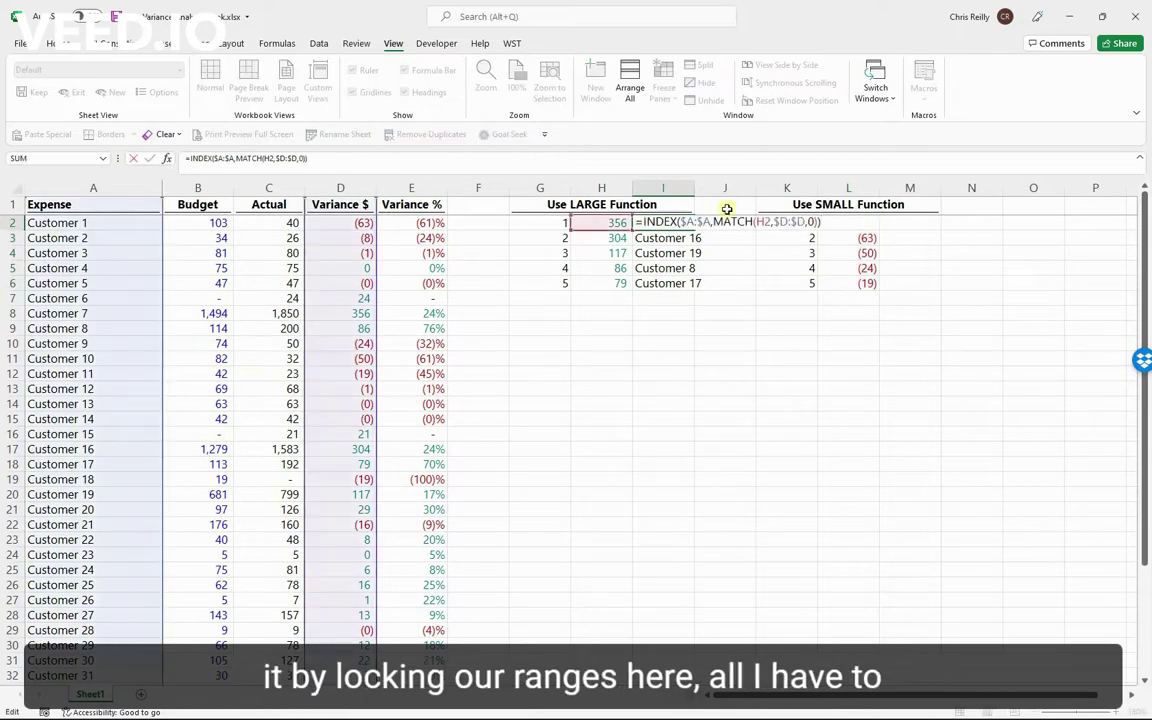
key(Escape)
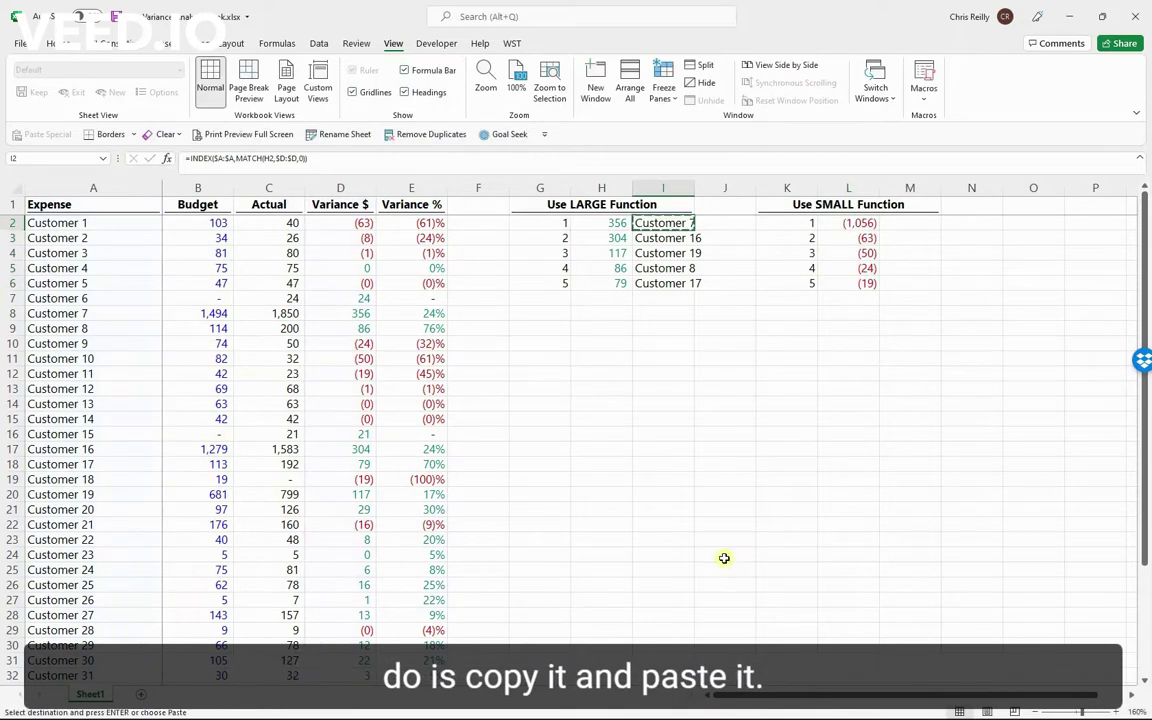
key(ctrl+c)
key(Right)
key(Right)
key(Right)
key(Right)
key(ctrl+v)
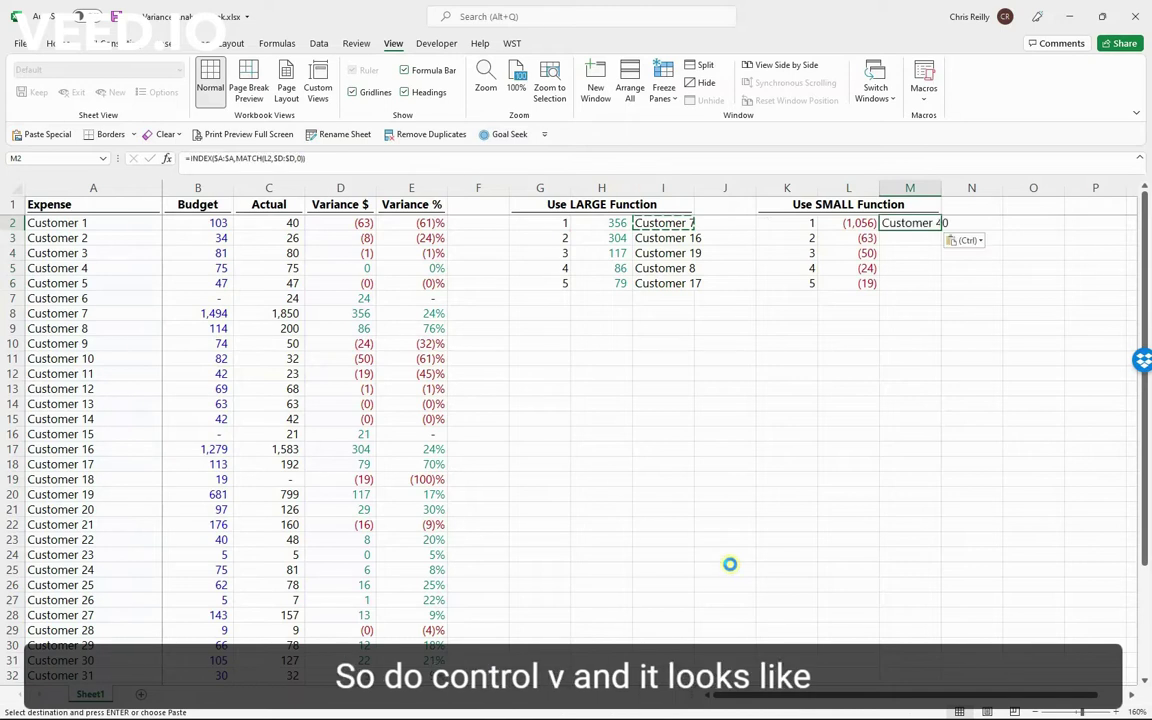
key(Escape)
click(905, 329)
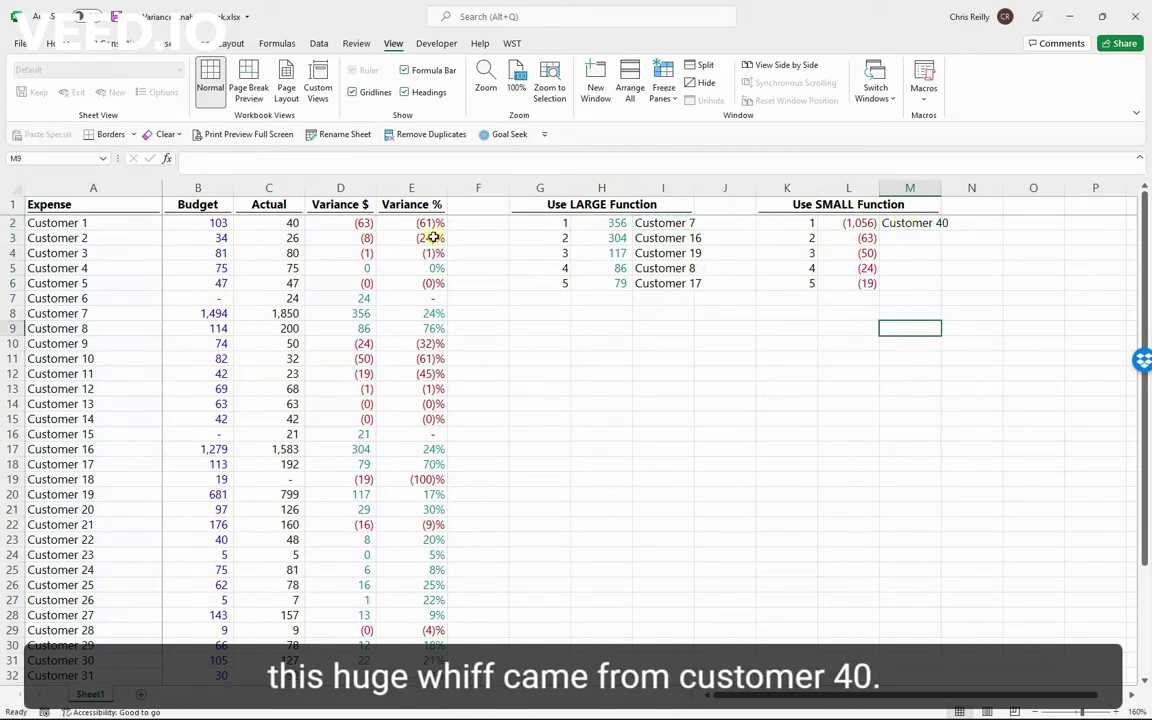
- Check Customer 40's dollar variance in the source list against the first SMALL result
scroll(398, 460, down, 6)
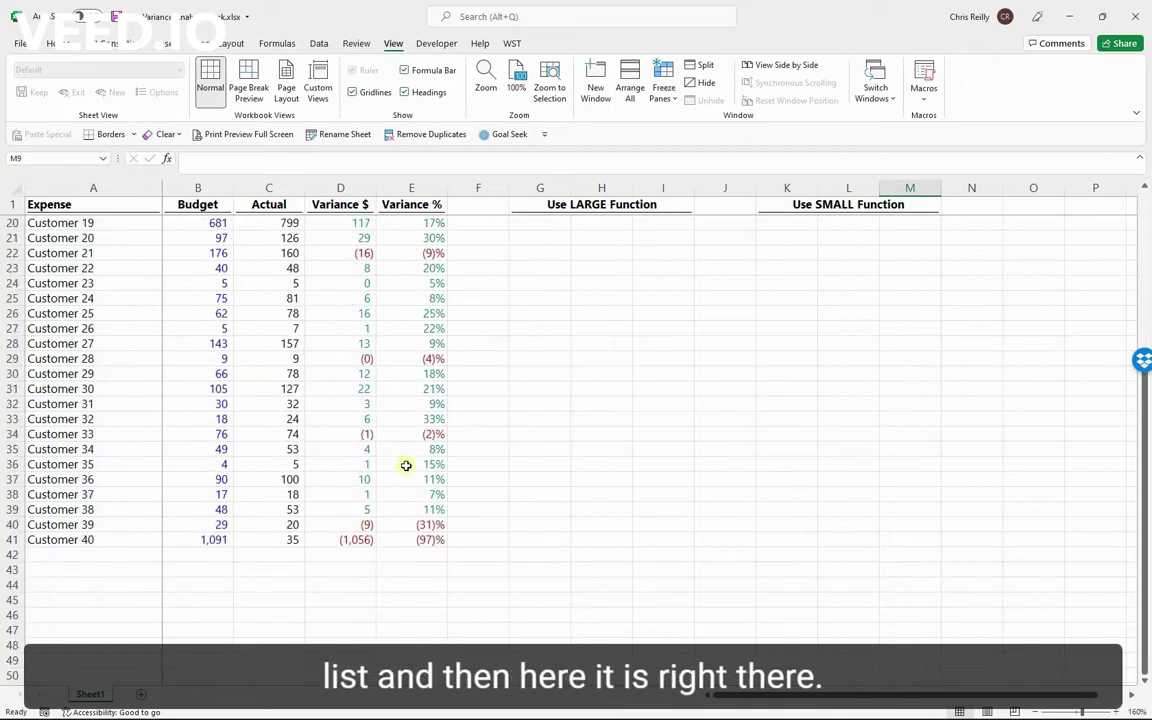
click(348, 539)
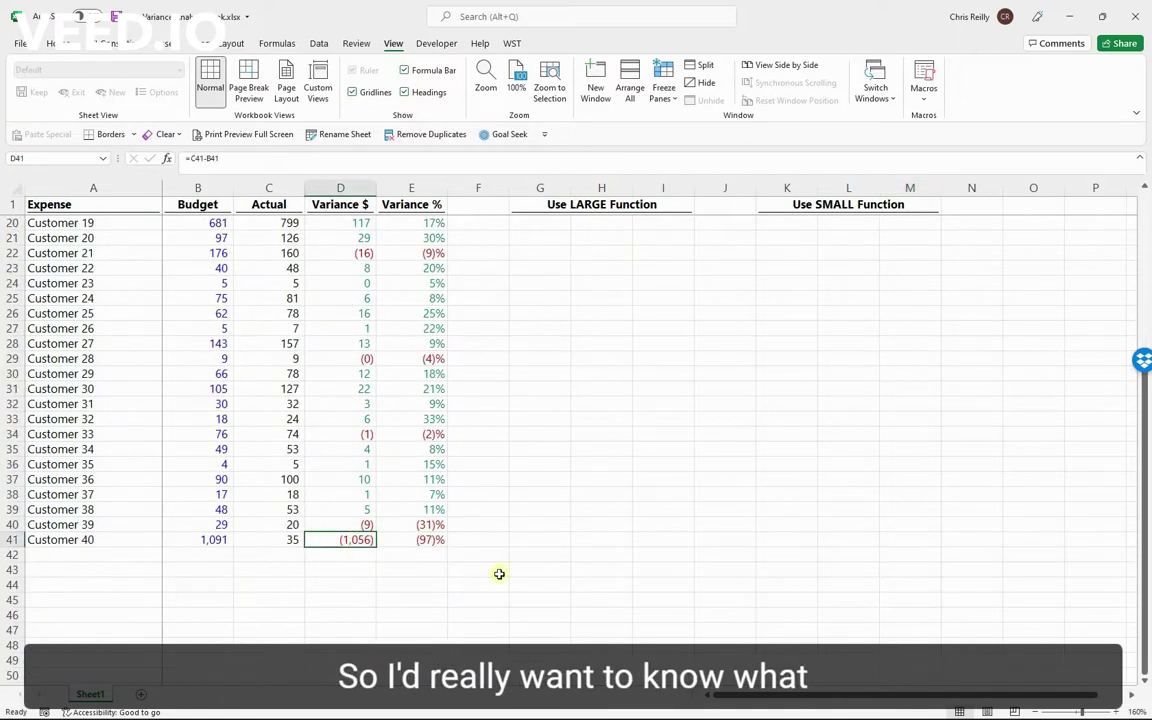
scroll(869, 578, up, 6)
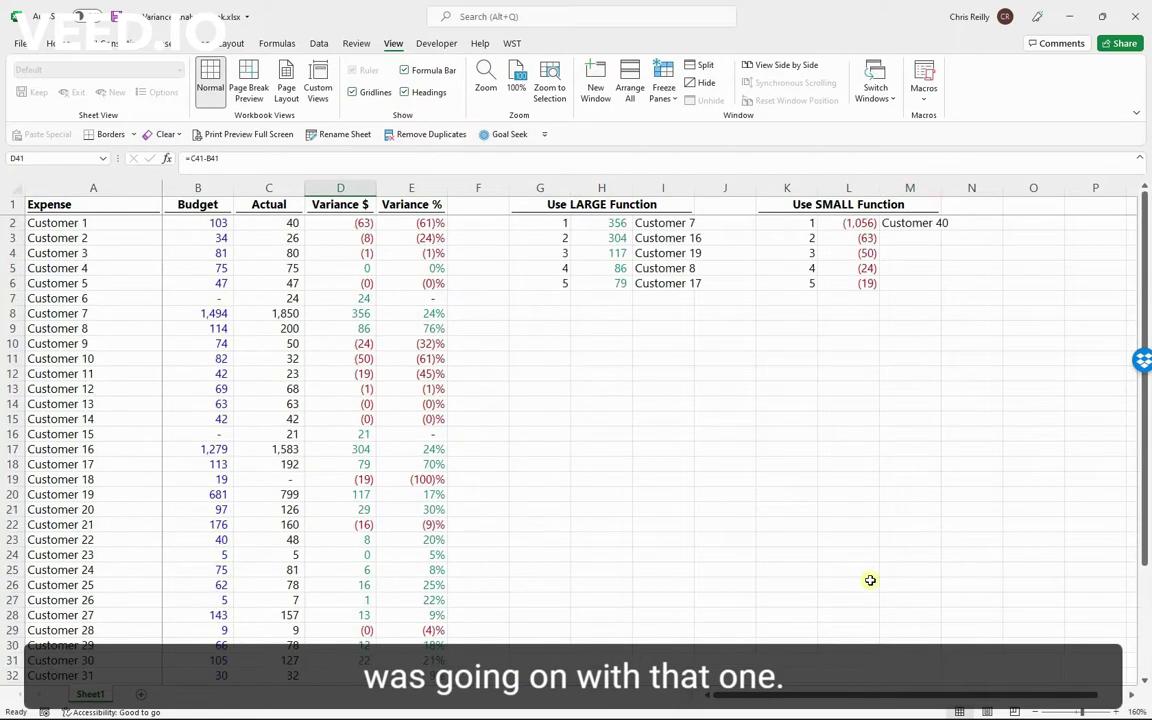
- Fill the INDEX/MATCH formula from M2 down through M6
drag(914, 229, 905, 278)
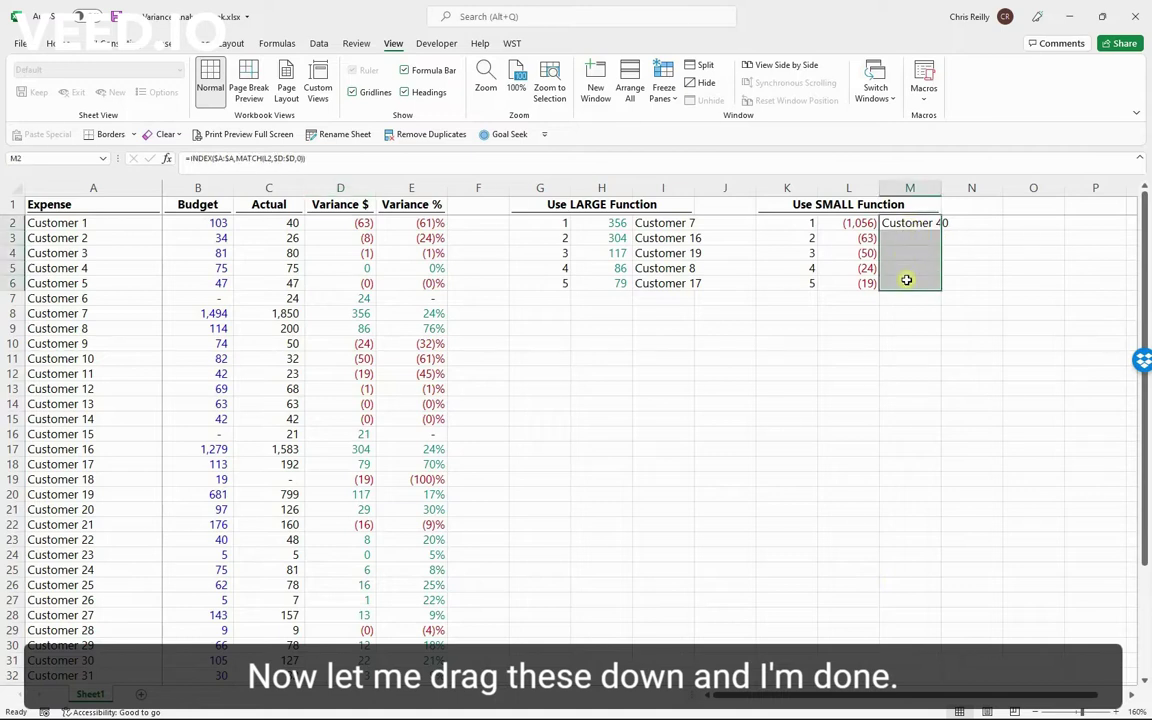
key(ctrl+d)
click(768, 373)
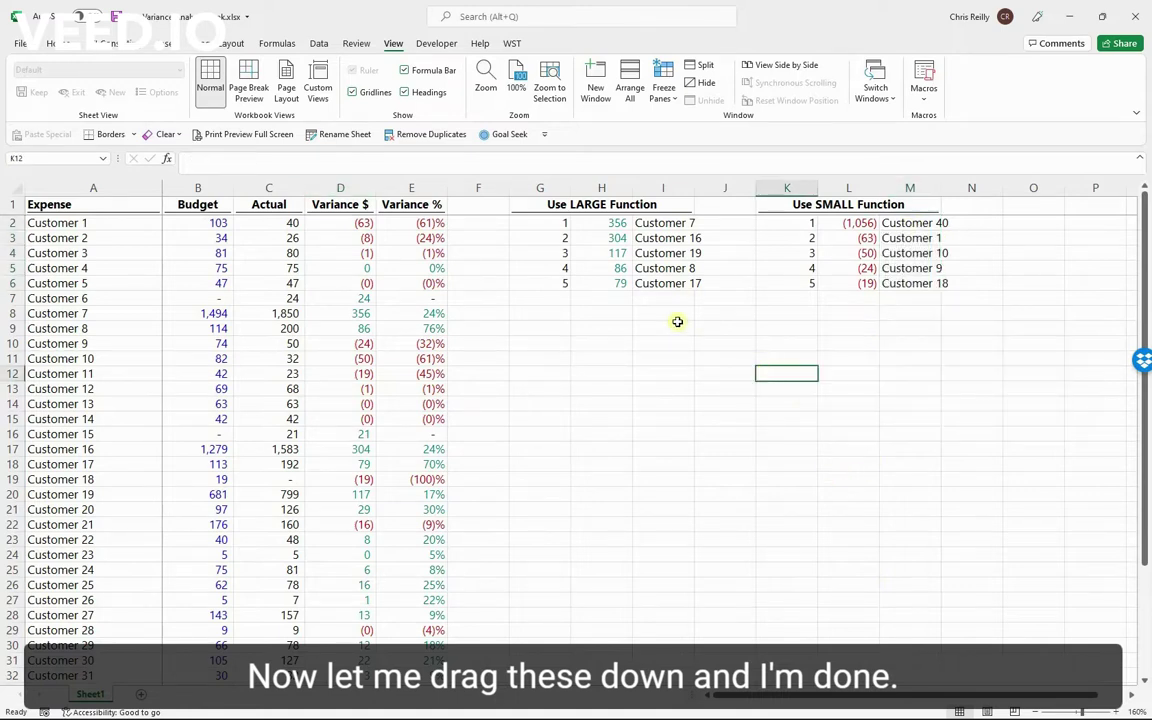
- Review the completed LARGE and SMALL tables with their ranked variances and matching customer names
click(540, 205)
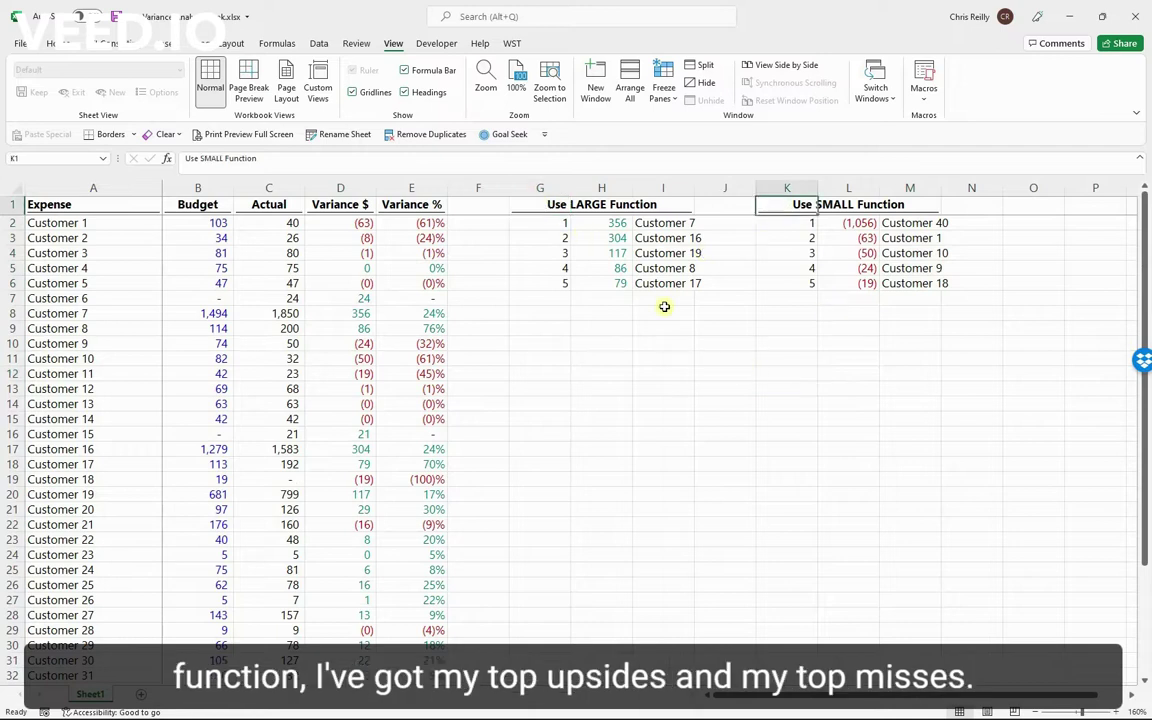
click(607, 225)
drag(607, 225, 680, 284)
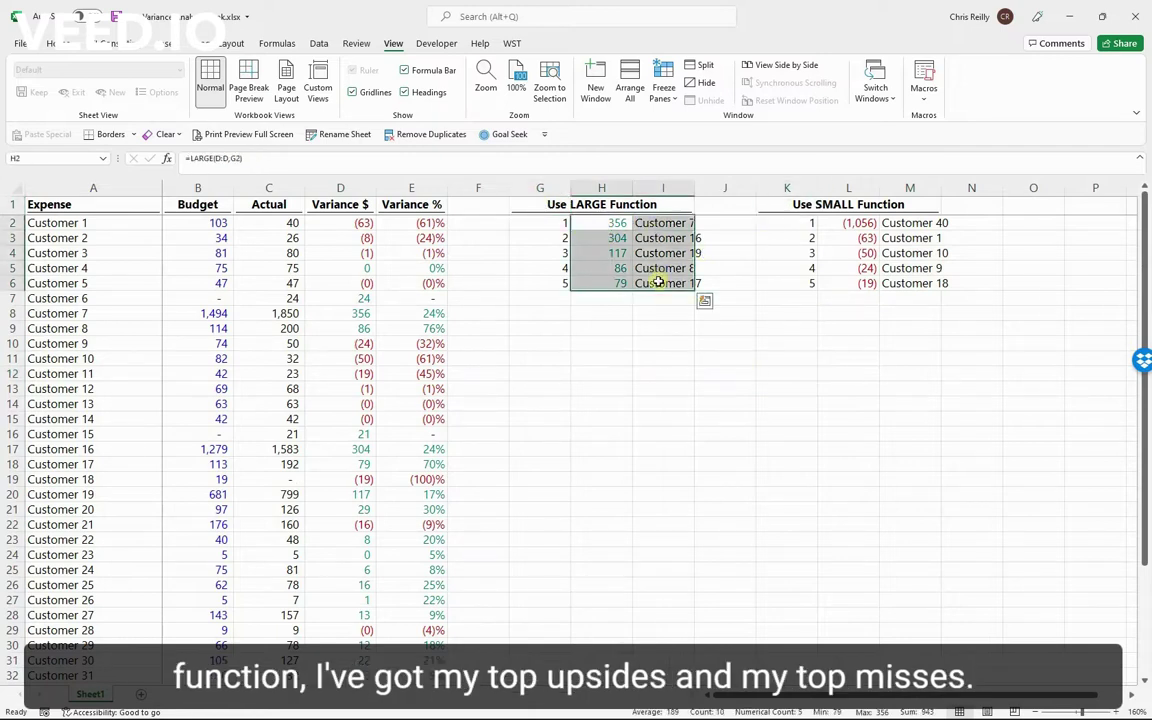
drag(840, 225, 920, 290)
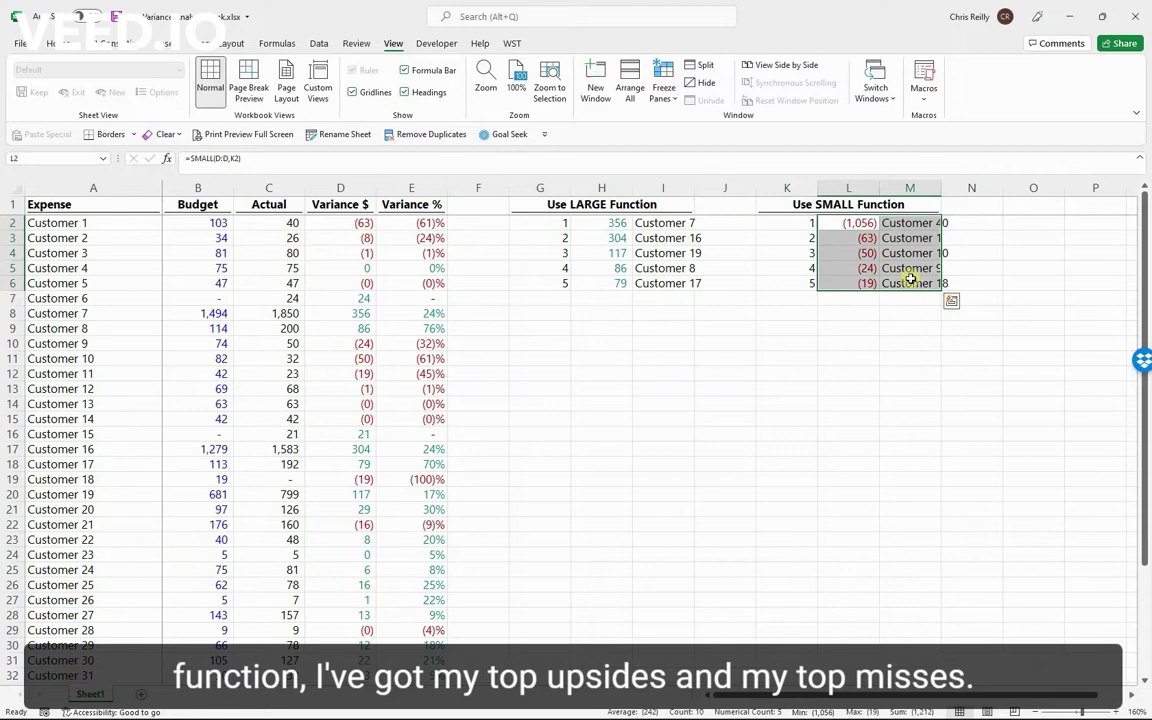
click(540, 313)
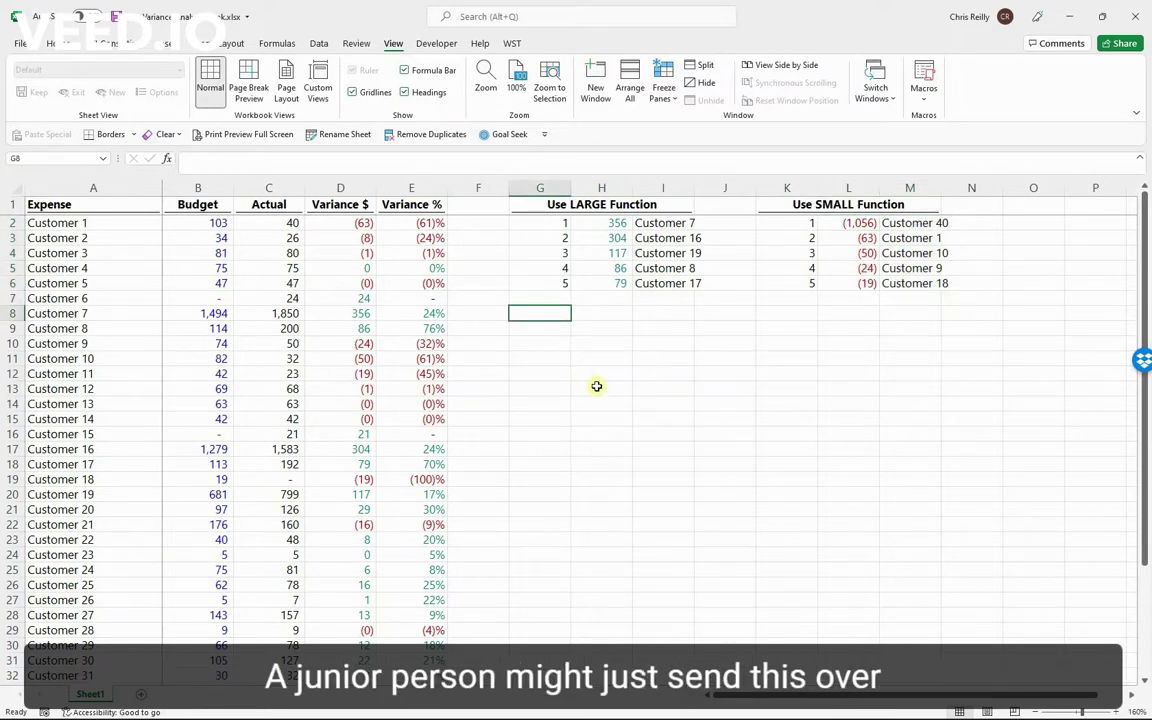
drag(545, 205, 970, 315)
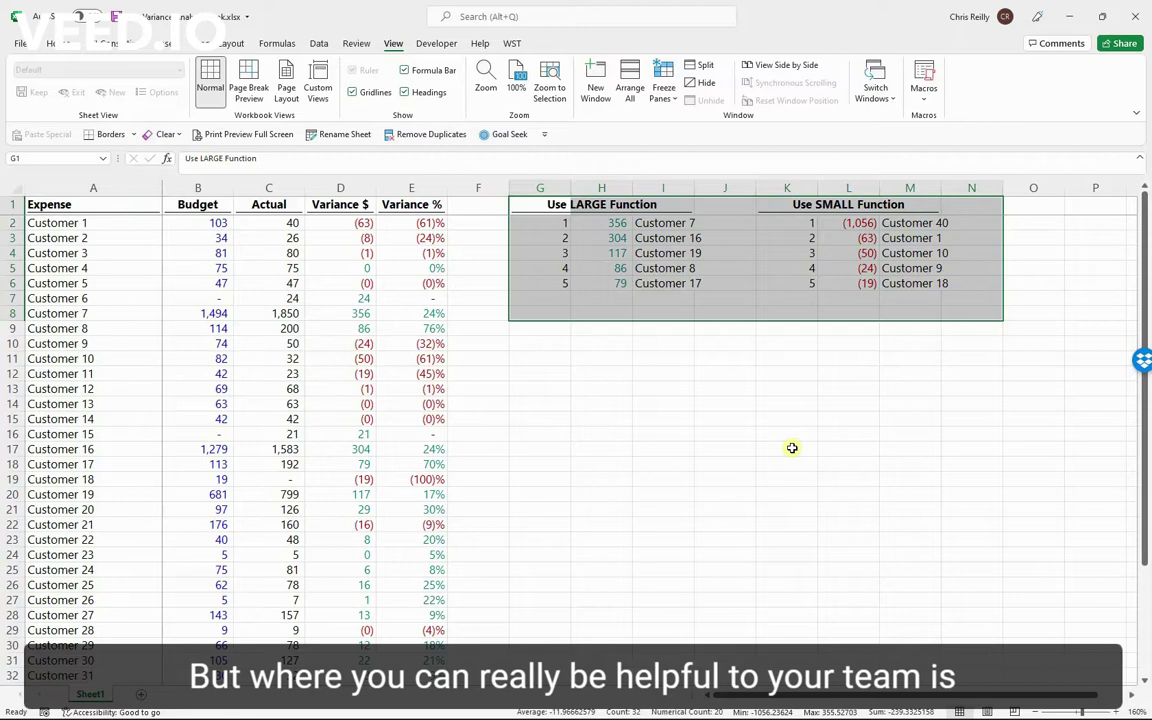
click(538, 314)
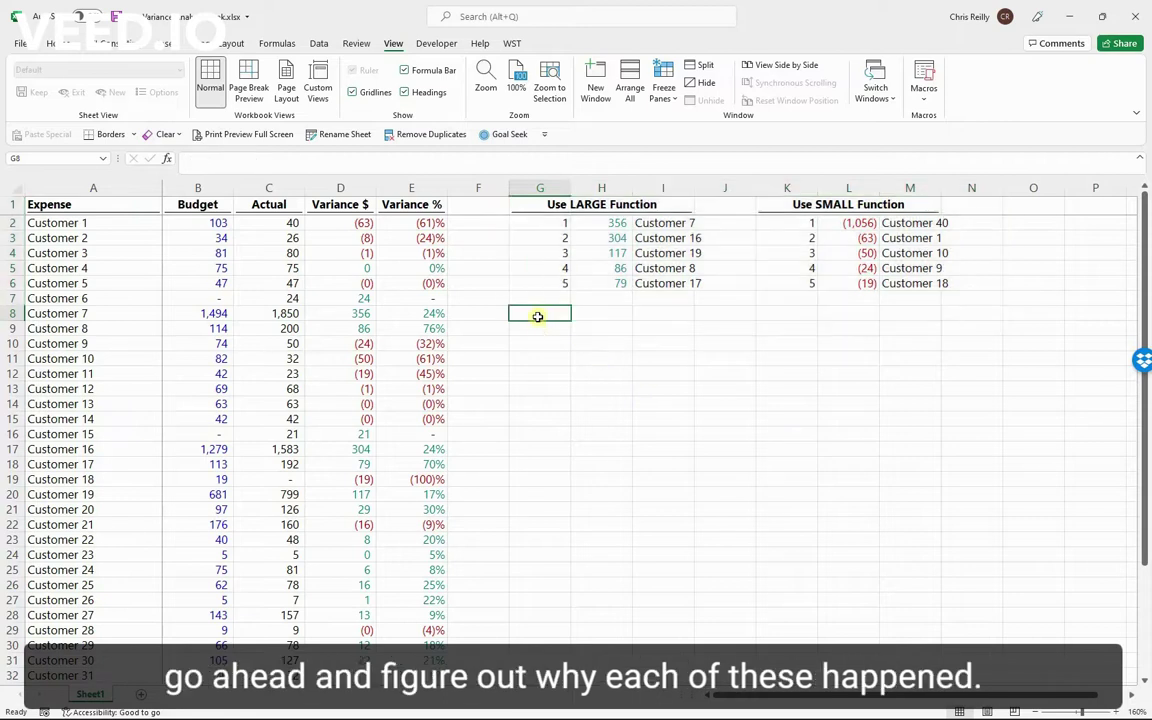
- Go through each ranked variance one by one, from H2 to H6 and from L2 to L6
click(612, 224)
click(615, 238)
click(617, 253)
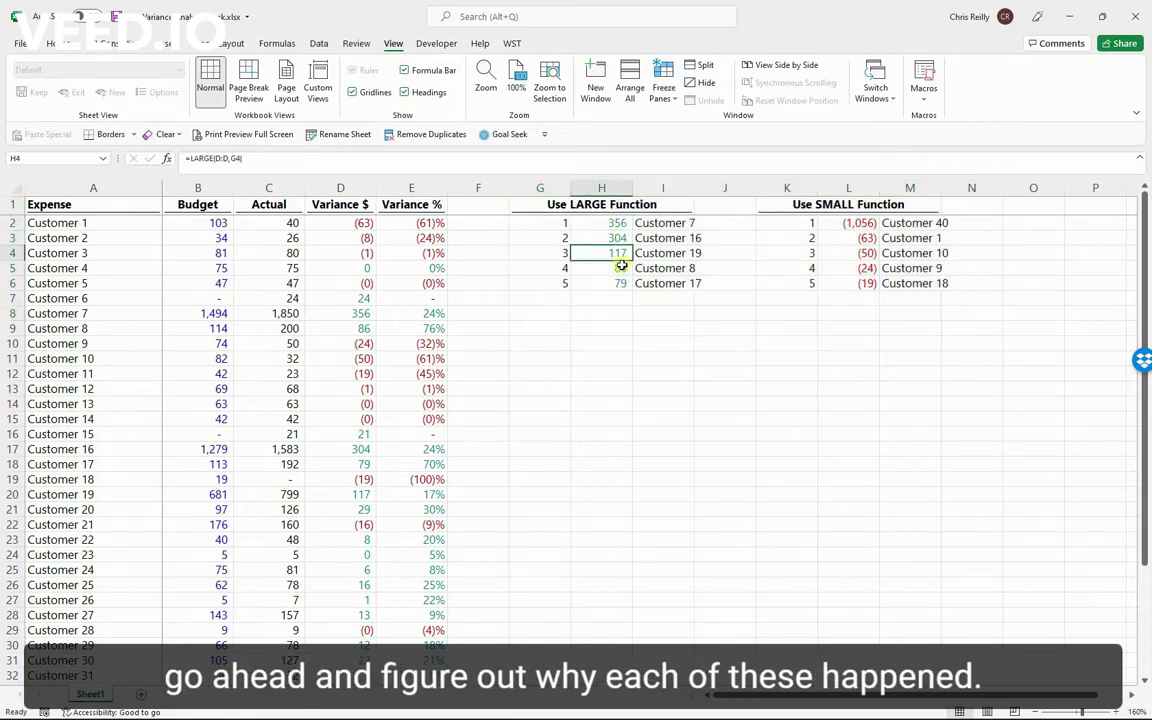
click(619, 268)
click(622, 283)
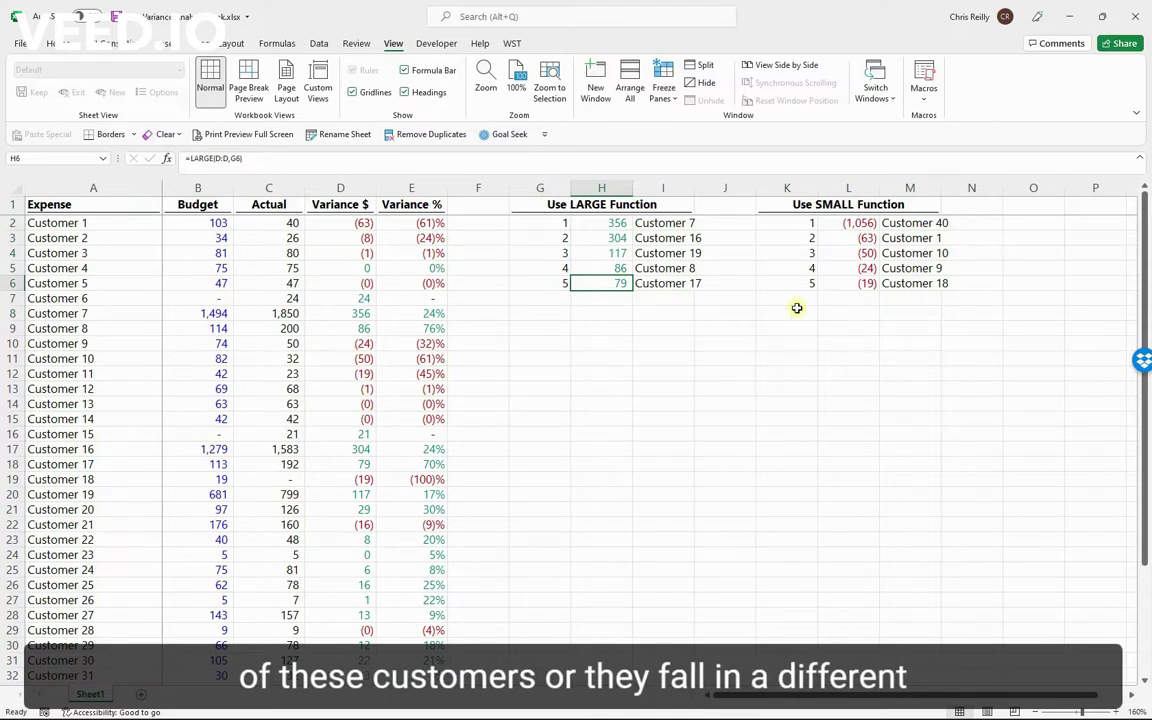
click(857, 223)
click(859, 238)
click(862, 254)
click(864, 268)
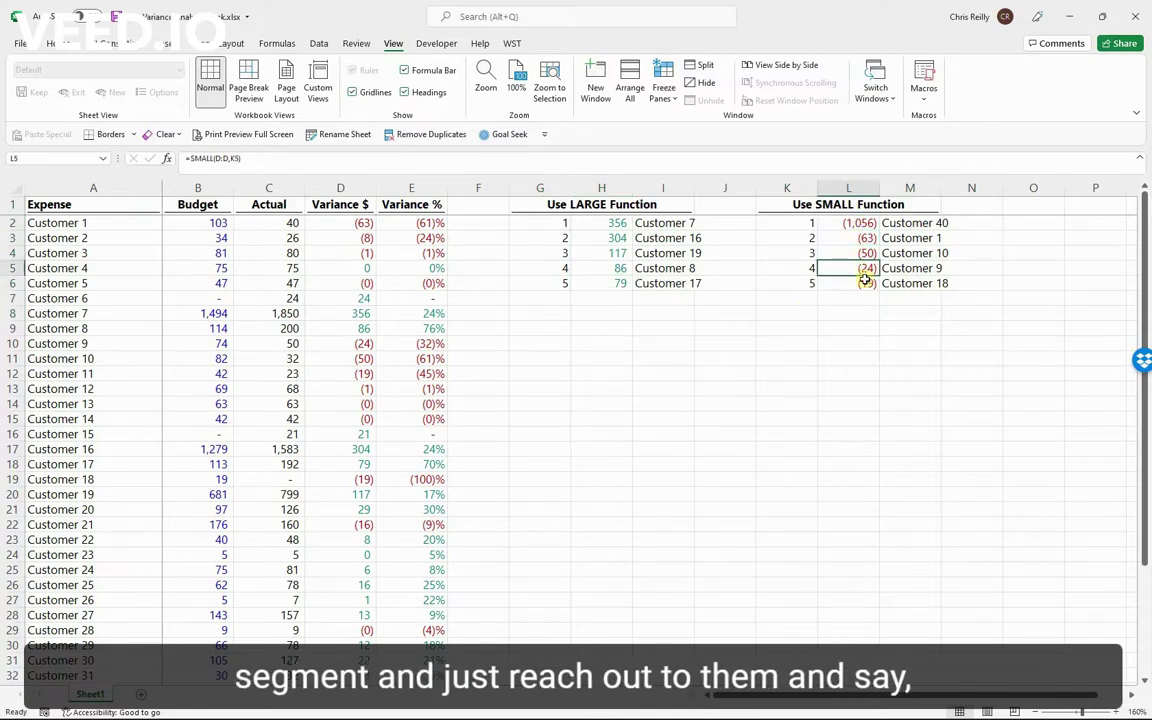
click(864, 283)
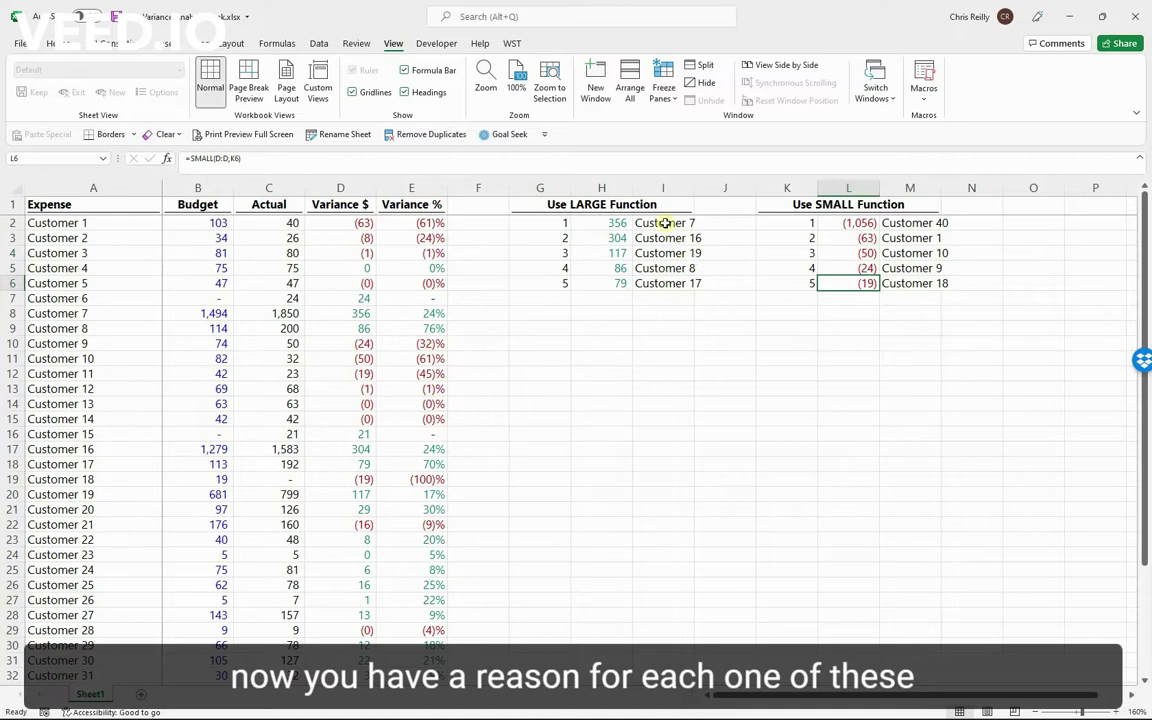
- Examine the customer names in I2:I6 and M2:M6, and compare both sets with their ranked variances
drag(668, 224, 665, 283)
drag(892, 223, 900, 283)
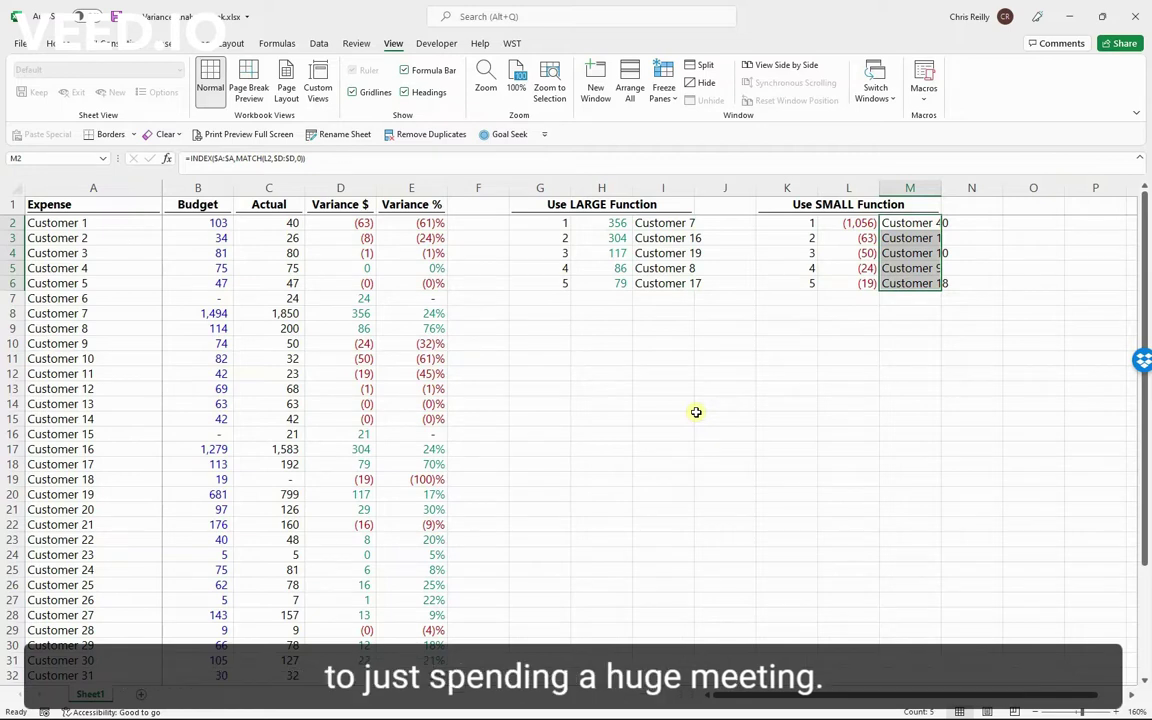
drag(602, 223, 665, 283)
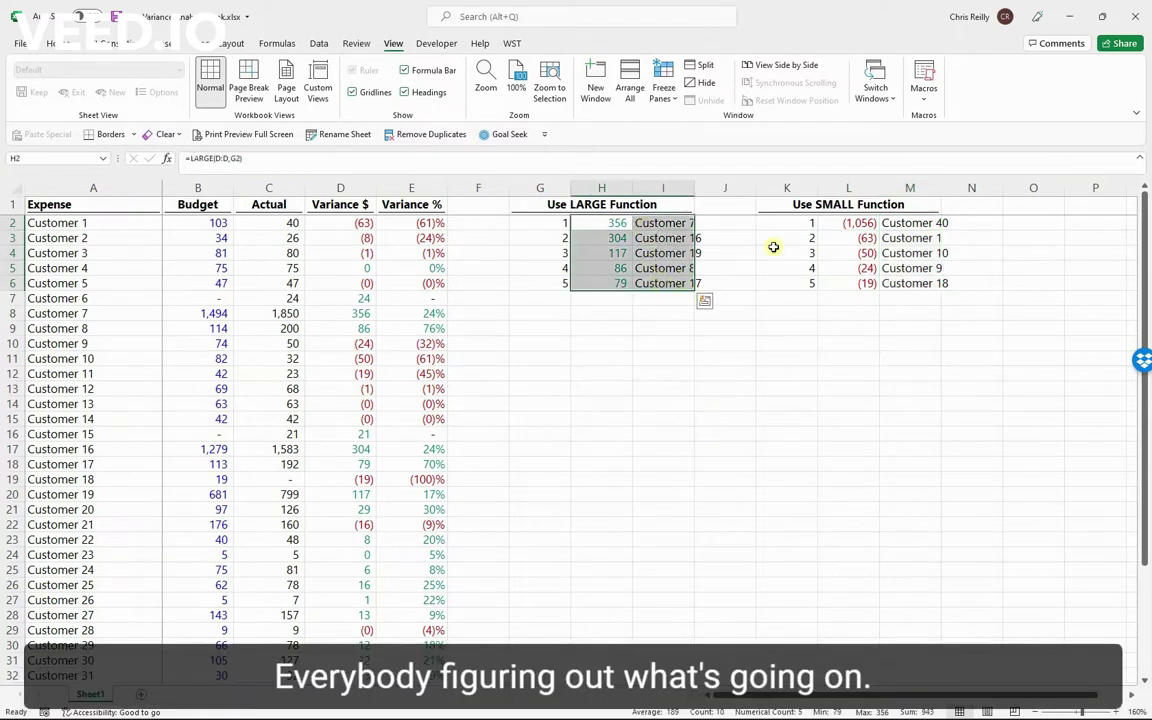
drag(849, 223, 906, 281)
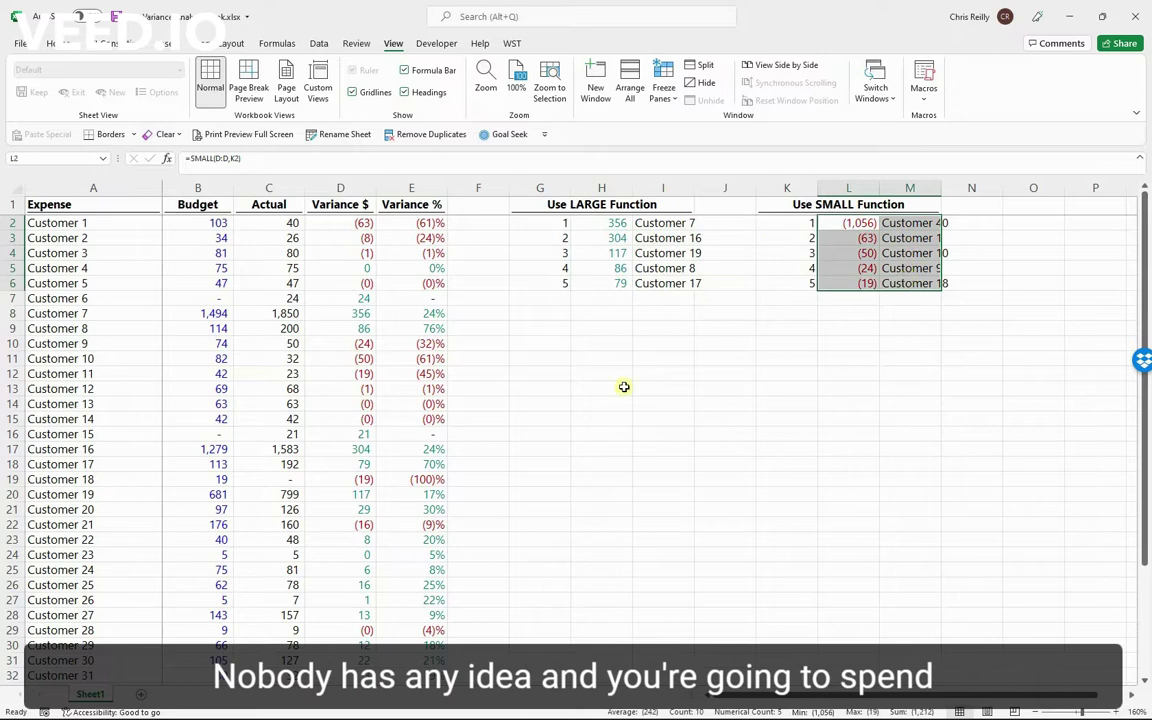